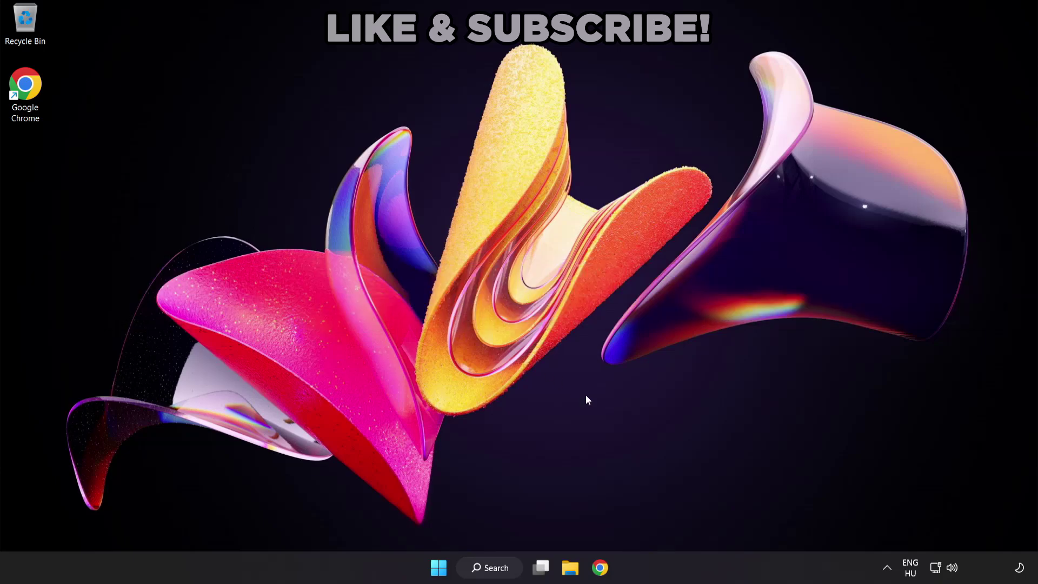
Switch the quick settings sound output from CABLE Input to Speakers (High Definition Audio Device).
{"action": "left_click", "coordinate": [952, 571]}
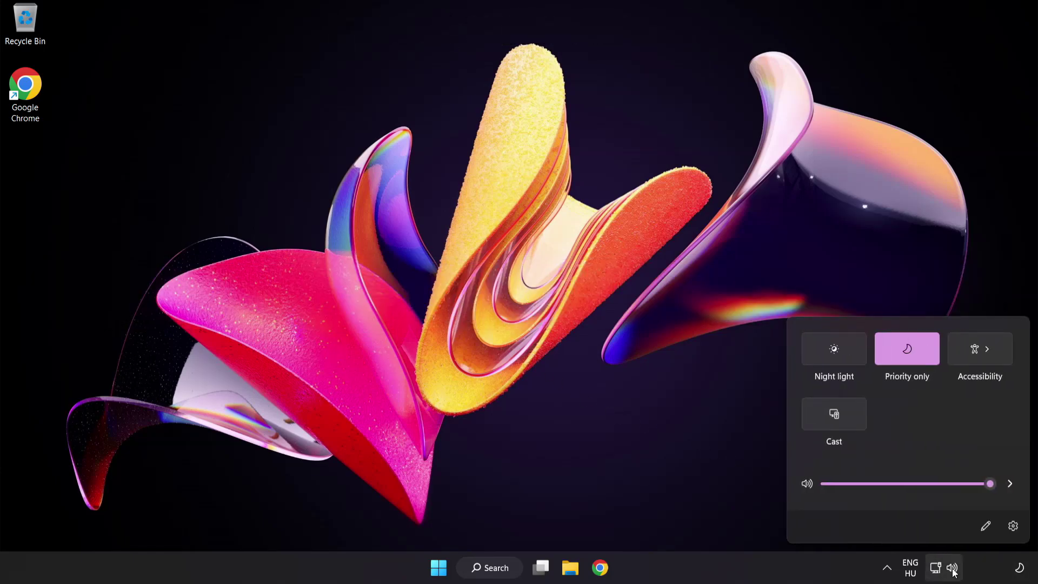
{"action": "left_click", "coordinate": [1009, 484]}
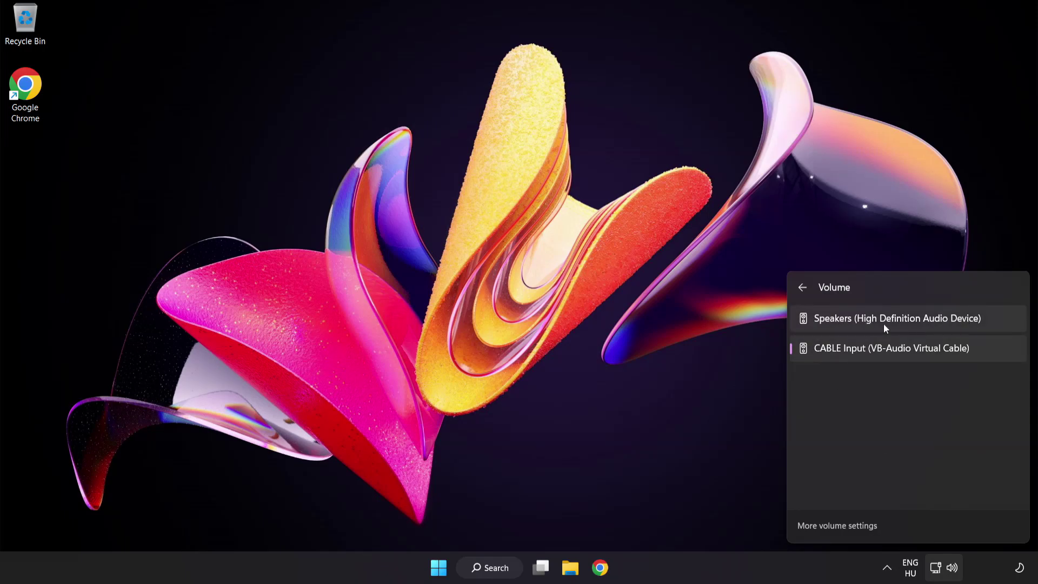
{"action": "left_click", "coordinate": [993, 323]}
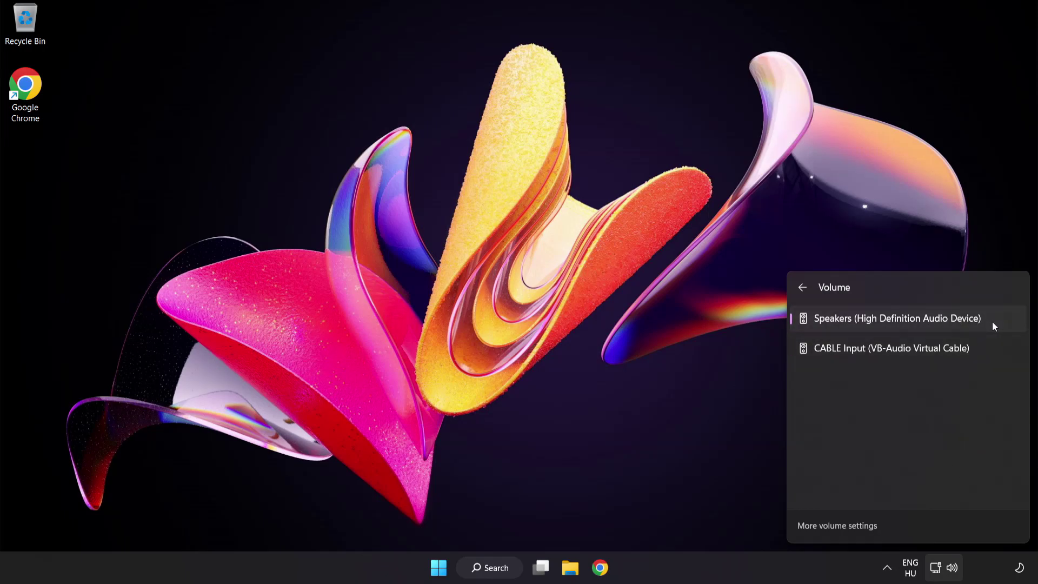
{"action": "left_click", "coordinate": [500, 286]}
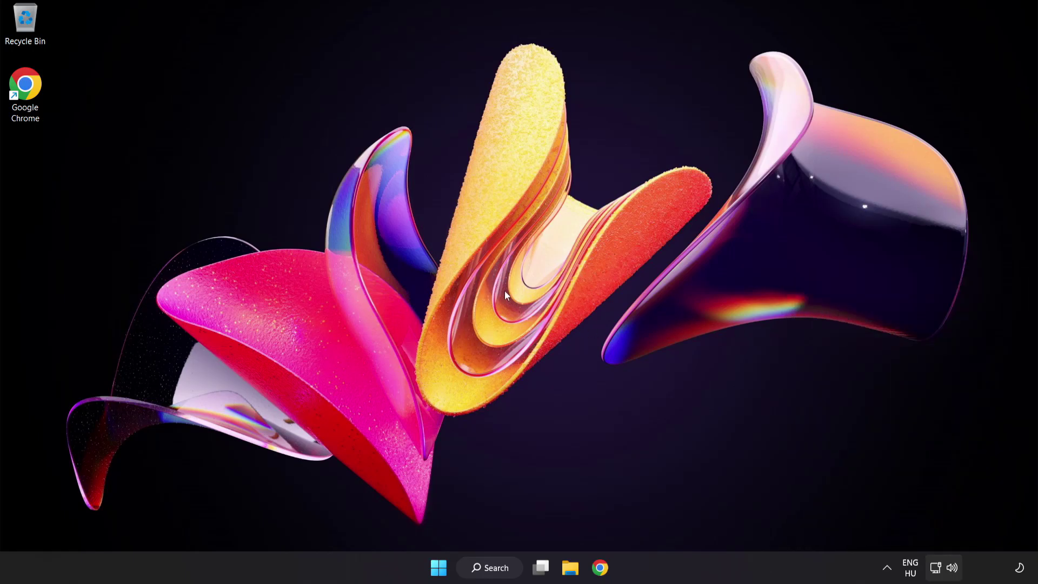
Reset sound devices and volumes to recommended defaults in Volume mixer, then close Settings.
{"action": "right_click", "coordinate": [952, 569]}
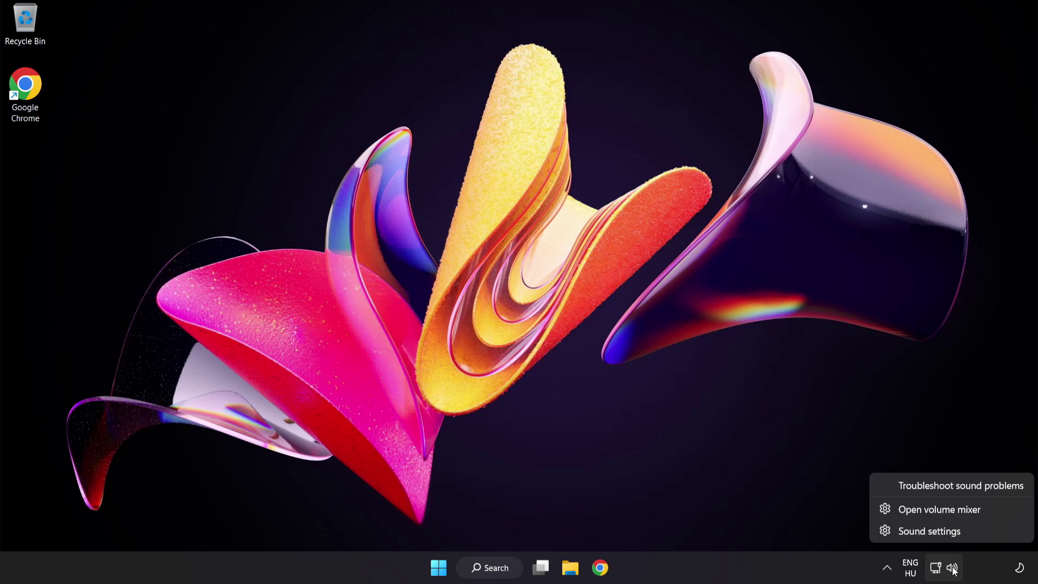
{"action": "left_click", "coordinate": [998, 512]}
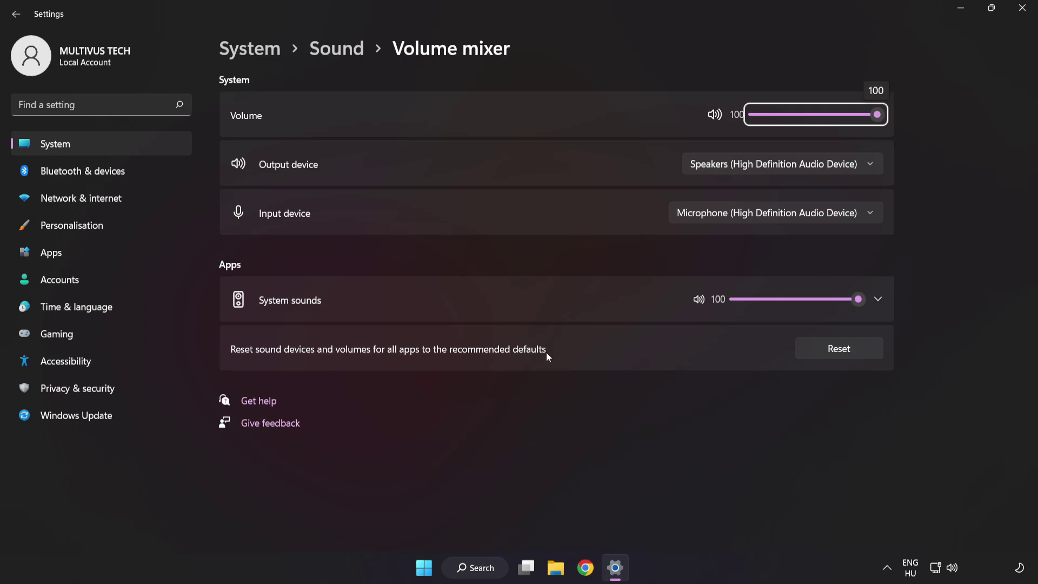
{"action": "left_click", "coordinate": [862, 359]}
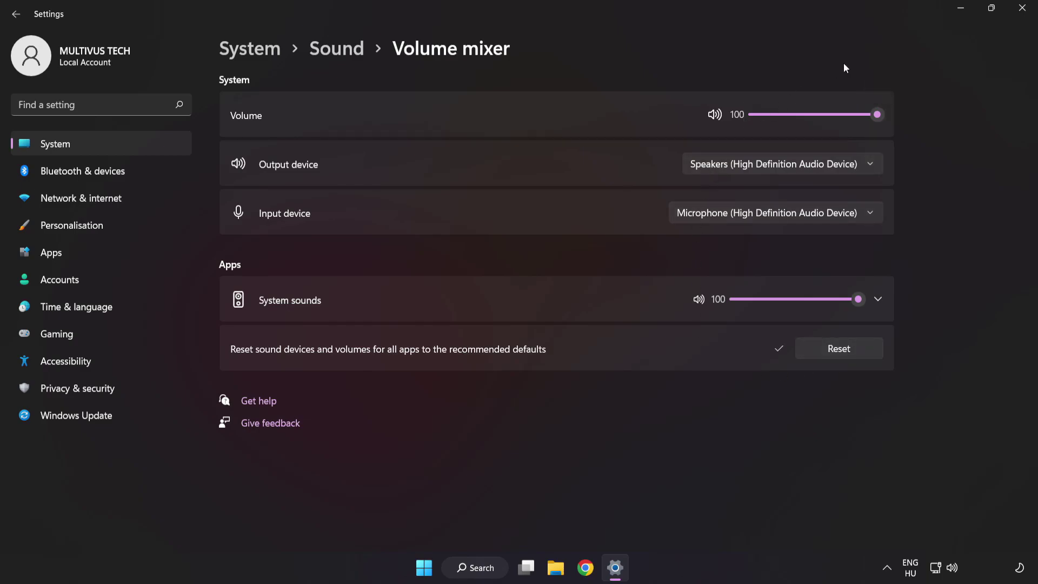
{"action": "left_click", "coordinate": [1023, 10]}
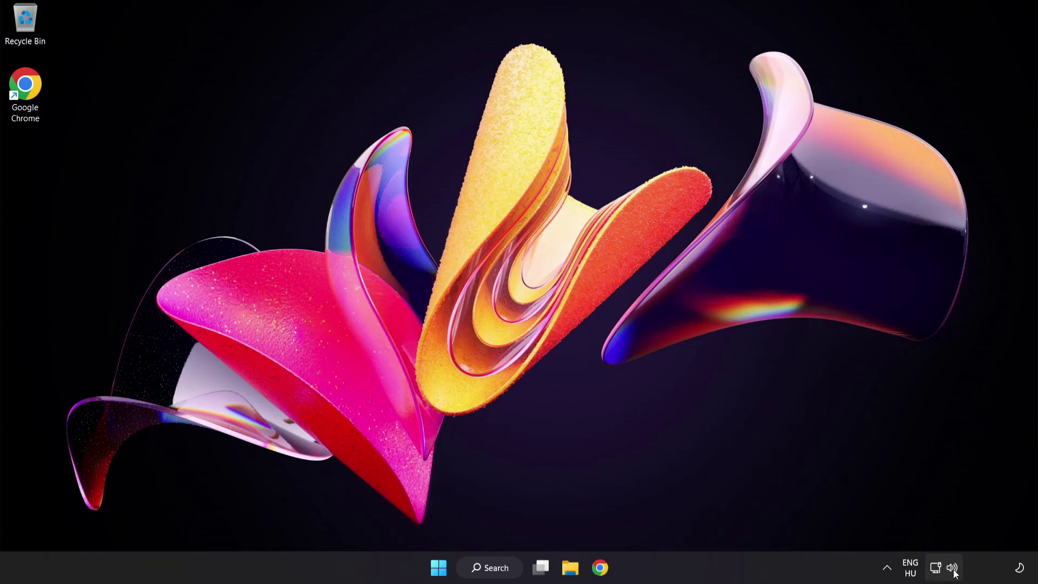
Open System > Sound settings, leave the master volume at 100, and scroll to Advanced.
{"action": "right_click", "coordinate": [953, 568]}
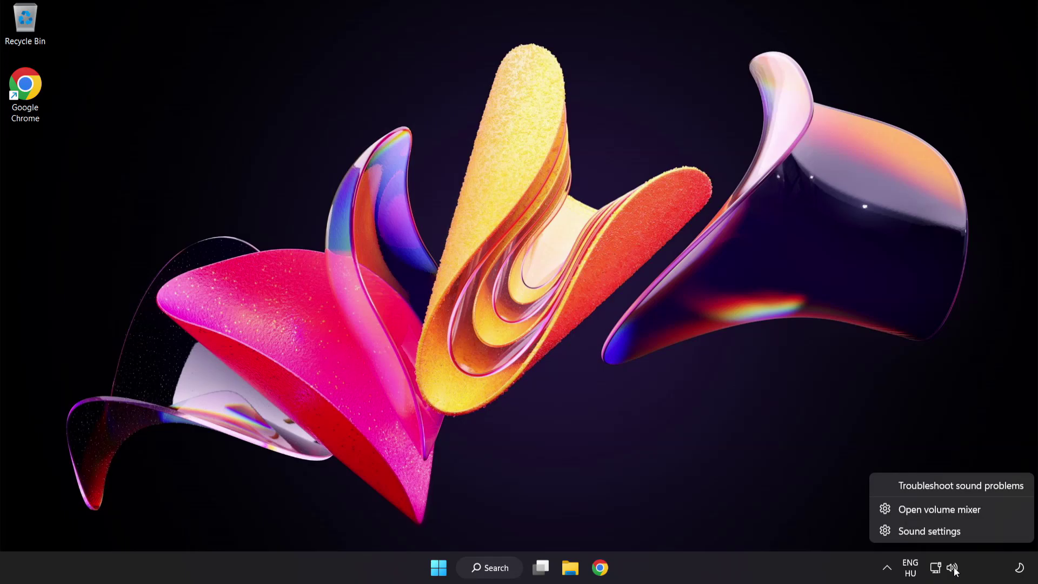
{"action": "left_click", "coordinate": [964, 533]}
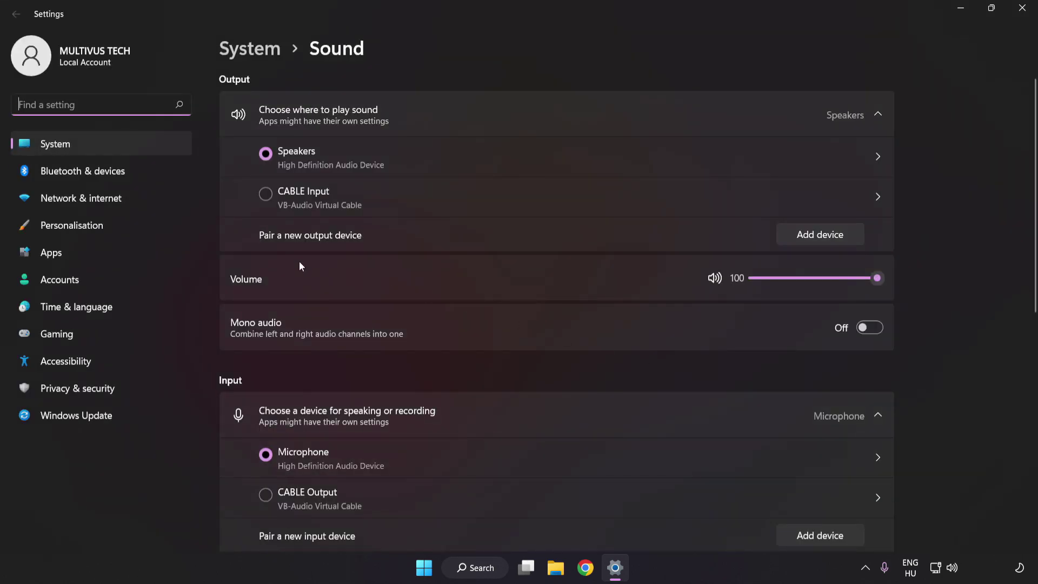
{"action": "left_click_drag", "start_coordinate": [867, 285], "coordinate": [974, 282]}
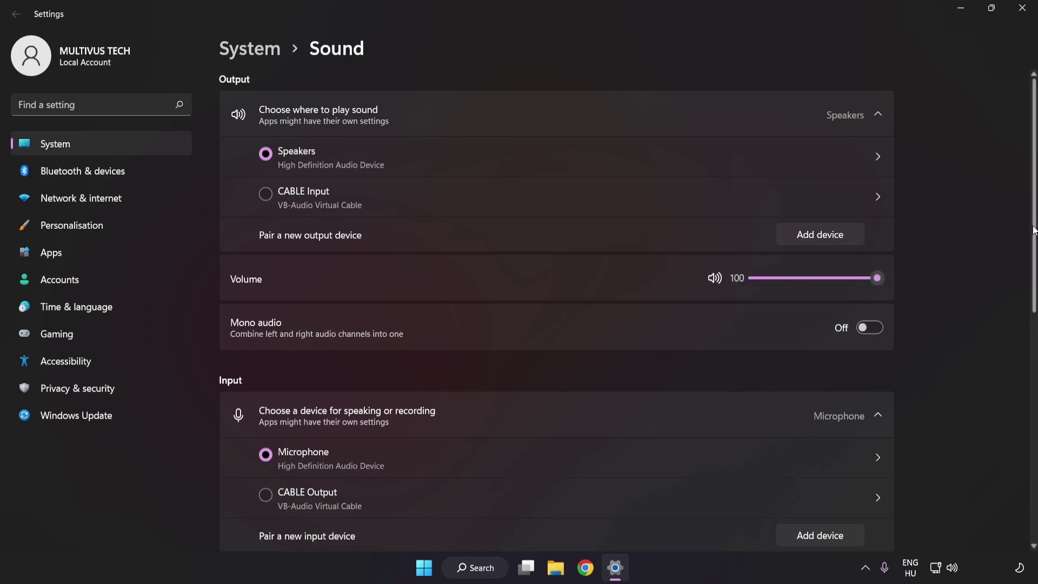
{"action": "scroll", "coordinate": [1020, 362], "scroll_direction": "down", "scroll_amount": 5}
{"action": "scroll", "coordinate": [1020, 362], "scroll_direction": "down", "scroll_amount": 3}
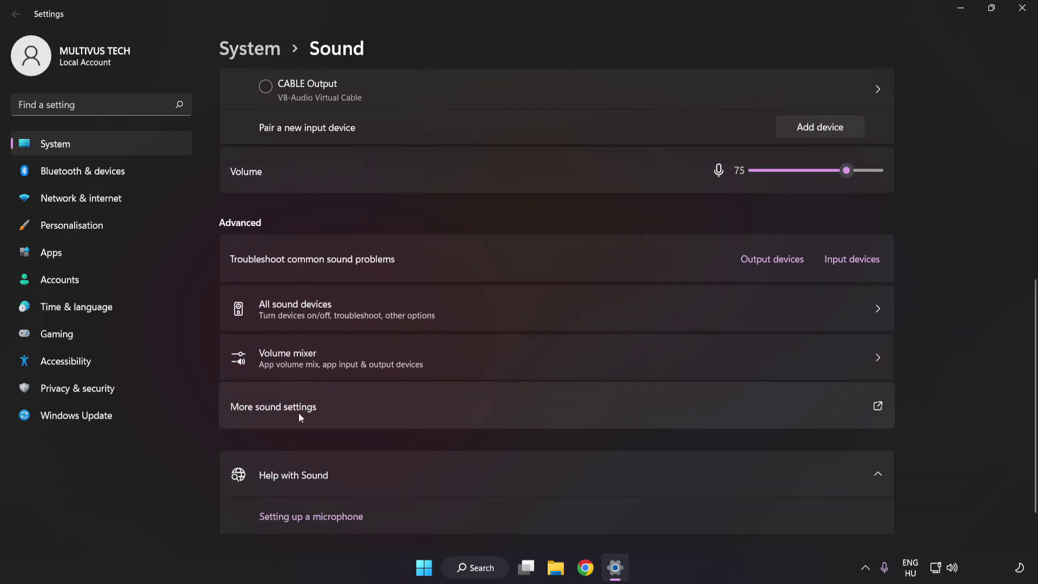
Disable the CABLE Input playback device in the classic Sound panel and select Speakers.
{"action": "left_click", "coordinate": [478, 407]}
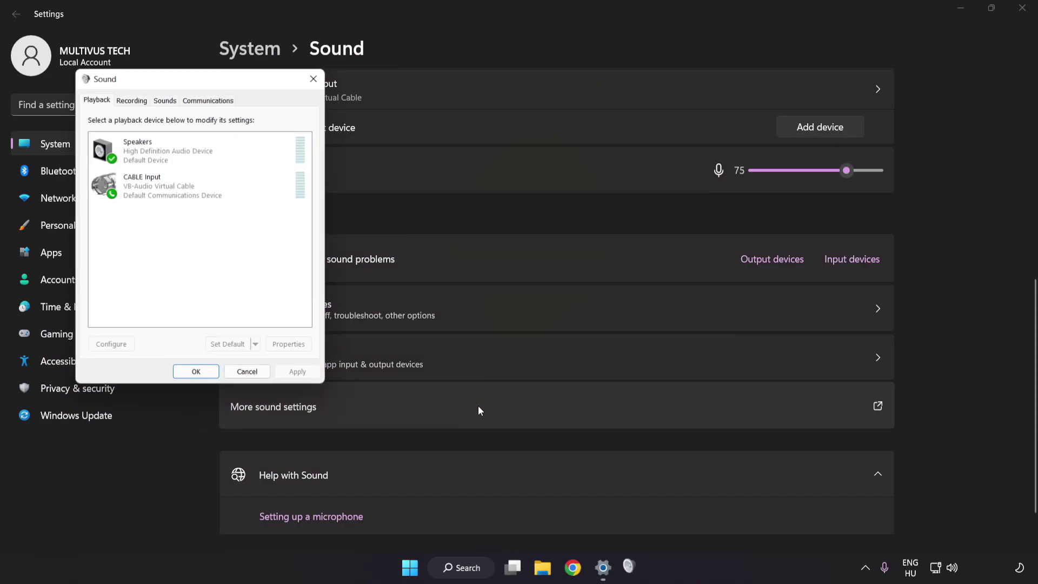
{"action": "left_click_drag", "start_coordinate": [204, 83], "coordinate": [520, 155]}
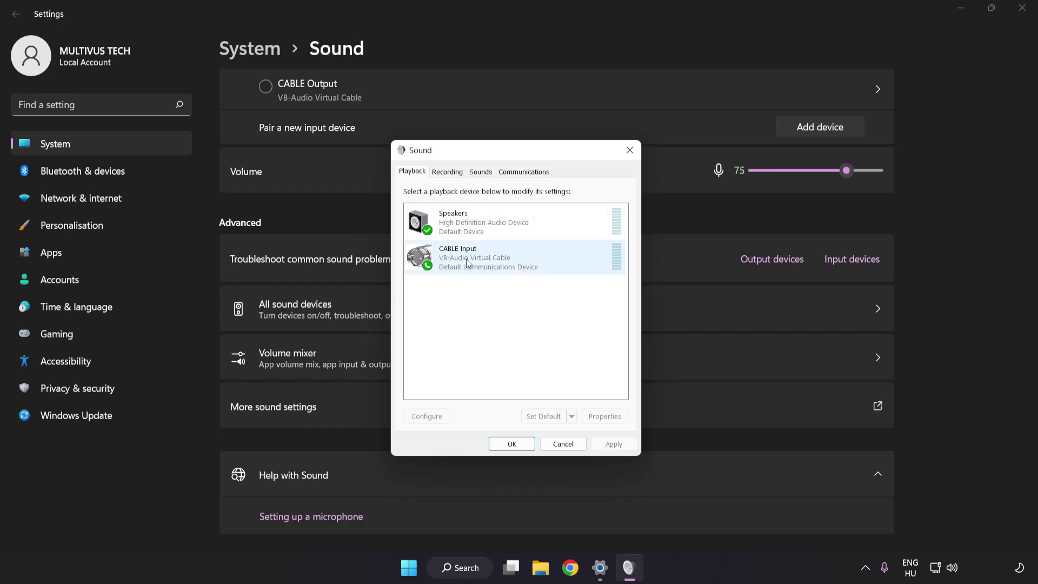
{"action": "right_click", "coordinate": [505, 260]}
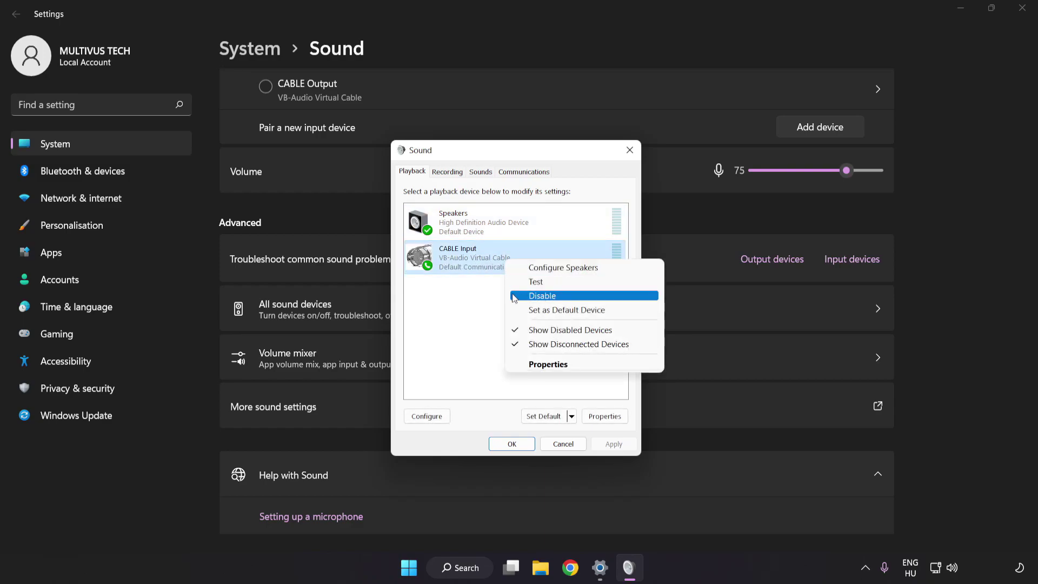
{"action": "left_click", "coordinate": [554, 296]}
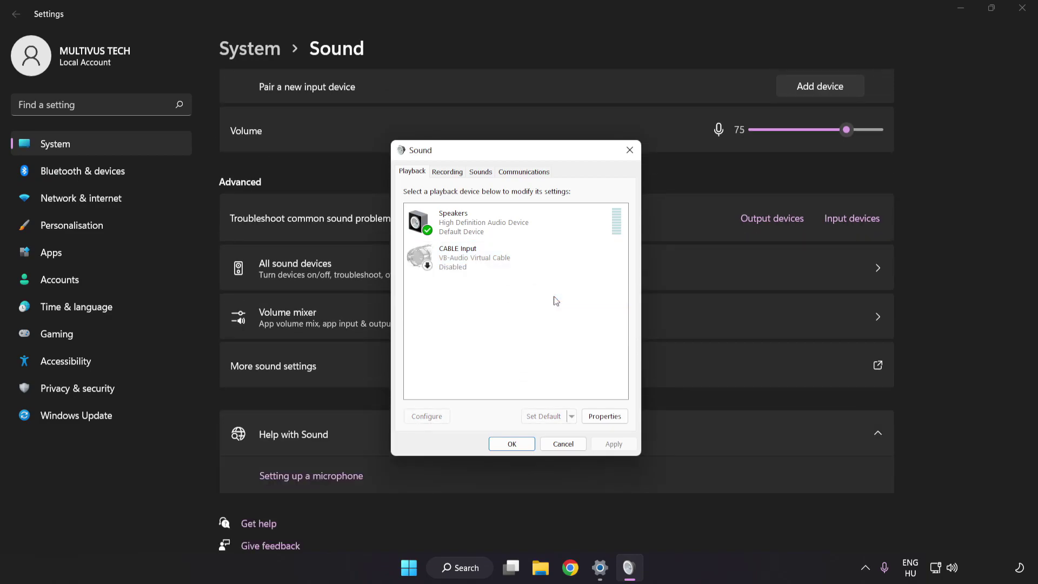
{"action": "left_click", "coordinate": [486, 228]}
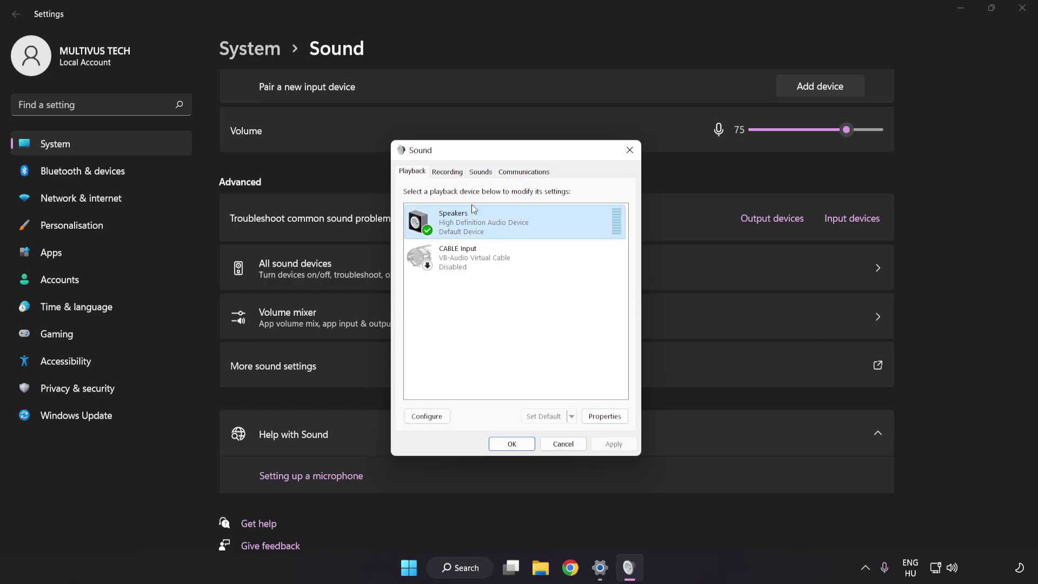
Run Speaker Setup for Speakers with 7.1 Surround, keeping all optional and full-range speakers.
{"action": "right_click", "coordinate": [541, 222]}
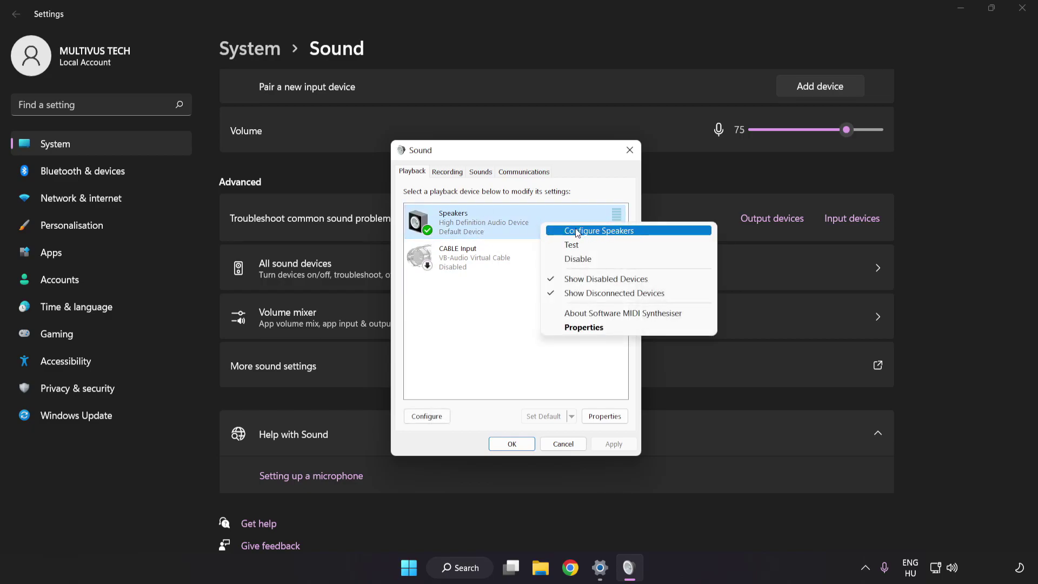
{"action": "left_click", "coordinate": [645, 237]}
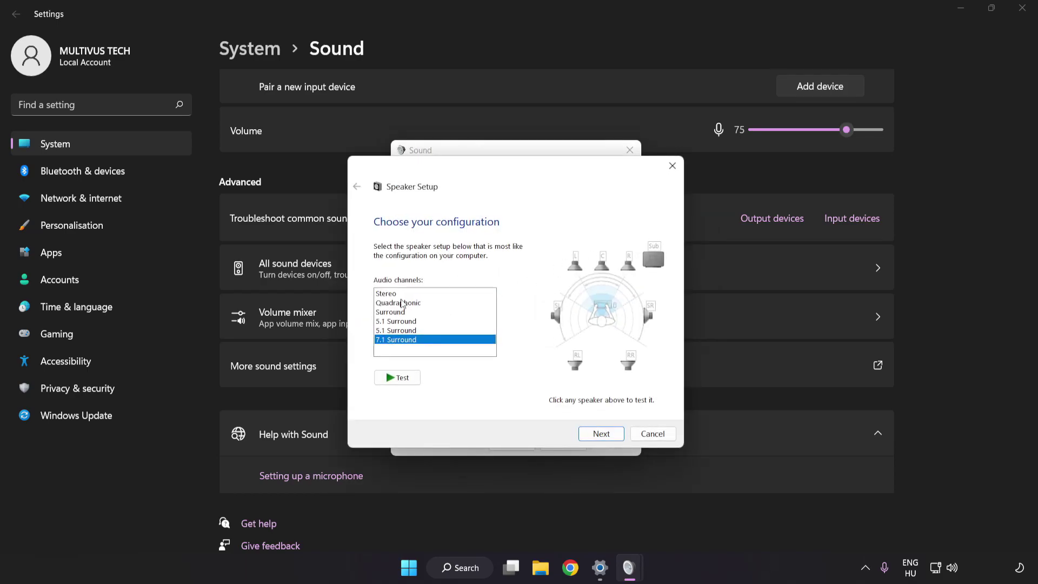
{"action": "left_click", "coordinate": [401, 293]}
{"action": "left_click", "coordinate": [402, 330]}
{"action": "left_click", "coordinate": [403, 340]}
{"action": "left_click", "coordinate": [602, 436]}
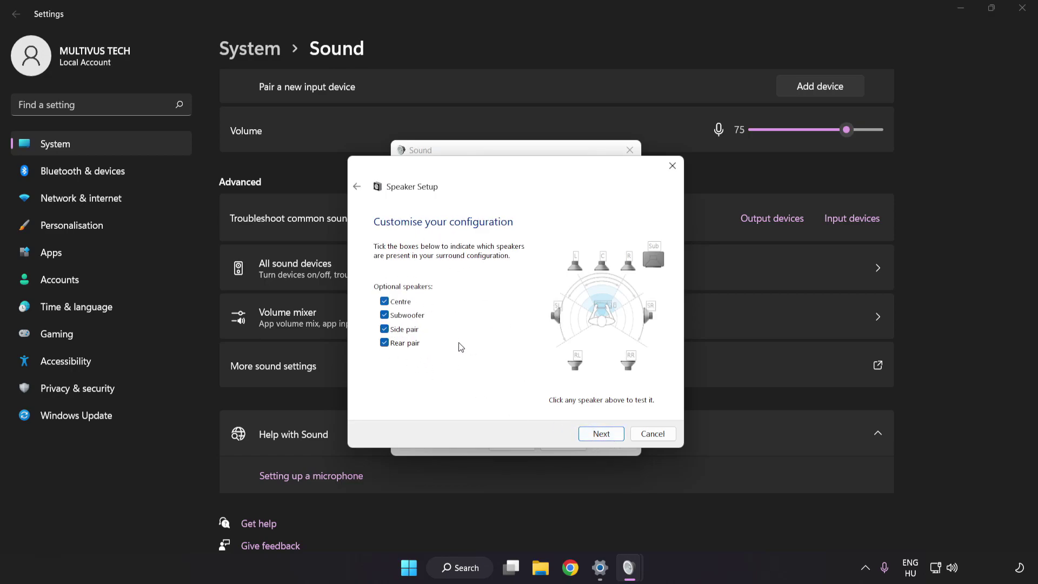
{"action": "left_click", "coordinate": [603, 434]}
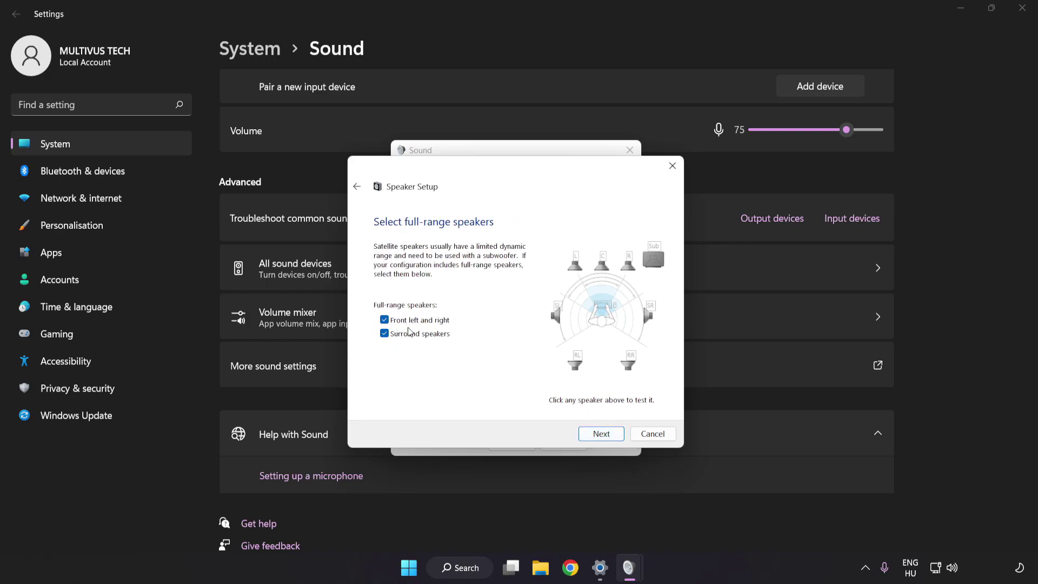
{"action": "left_click", "coordinate": [595, 435]}
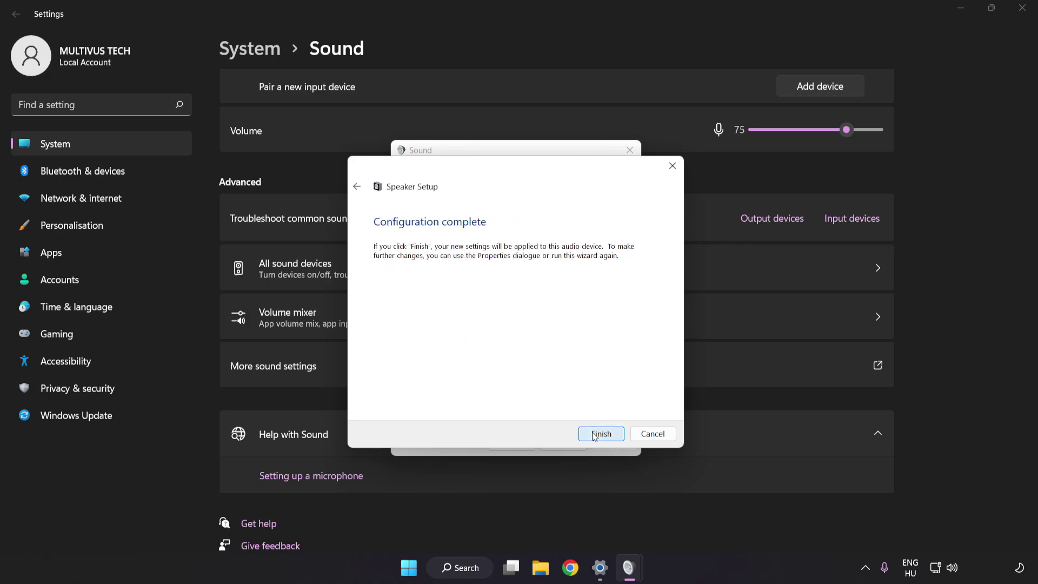
{"action": "left_click", "coordinate": [595, 435]}
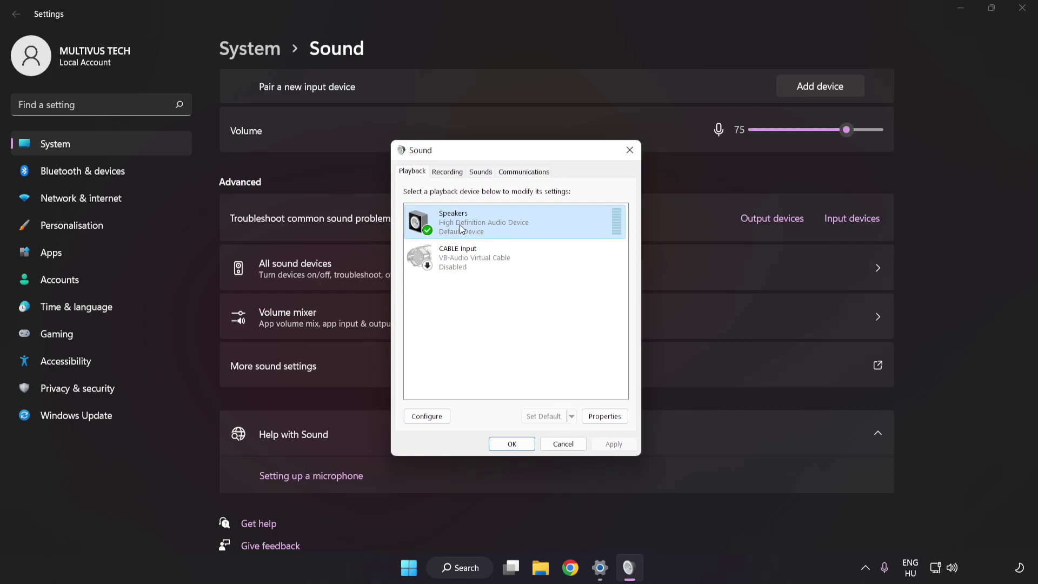
Tick Disable all enhancements in Speakers Properties' Enhancements tab and apply it.
{"action": "left_click", "coordinate": [610, 421]}
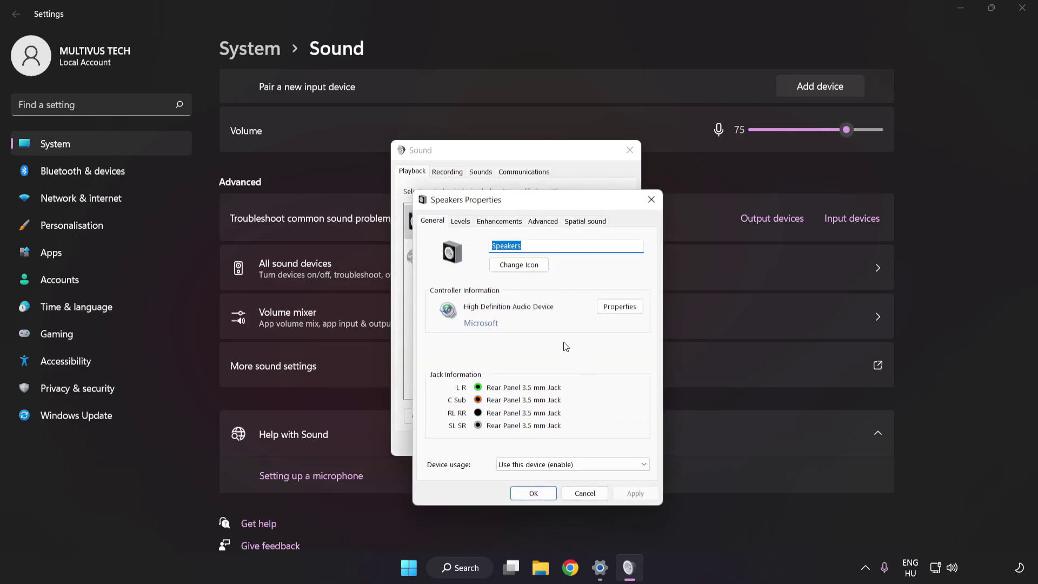
{"action": "left_click_drag", "start_coordinate": [516, 178], "coordinate": [508, 160]}
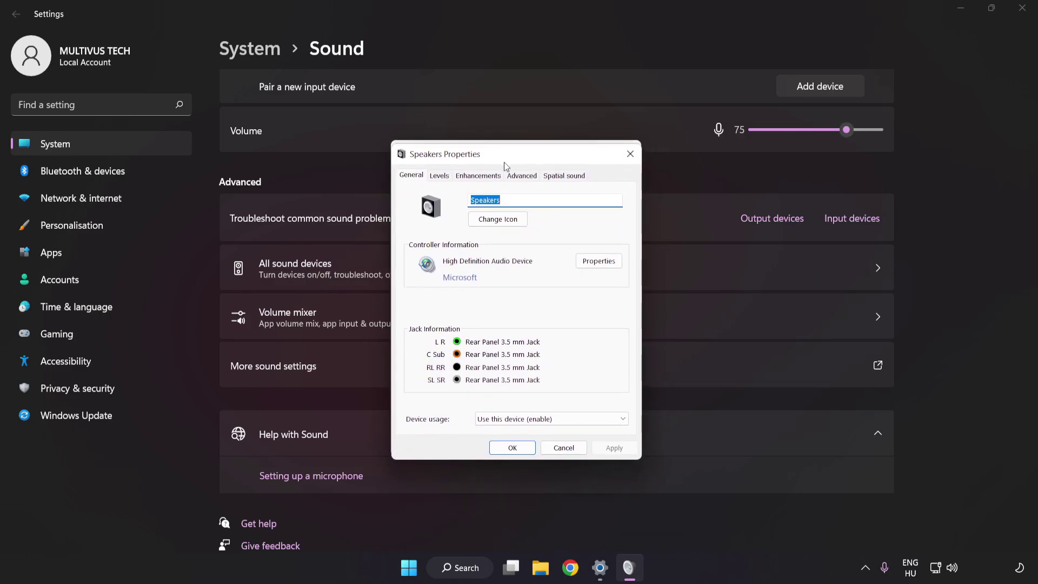
{"action": "left_click", "coordinate": [471, 176]}
{"action": "left_click", "coordinate": [413, 231]}
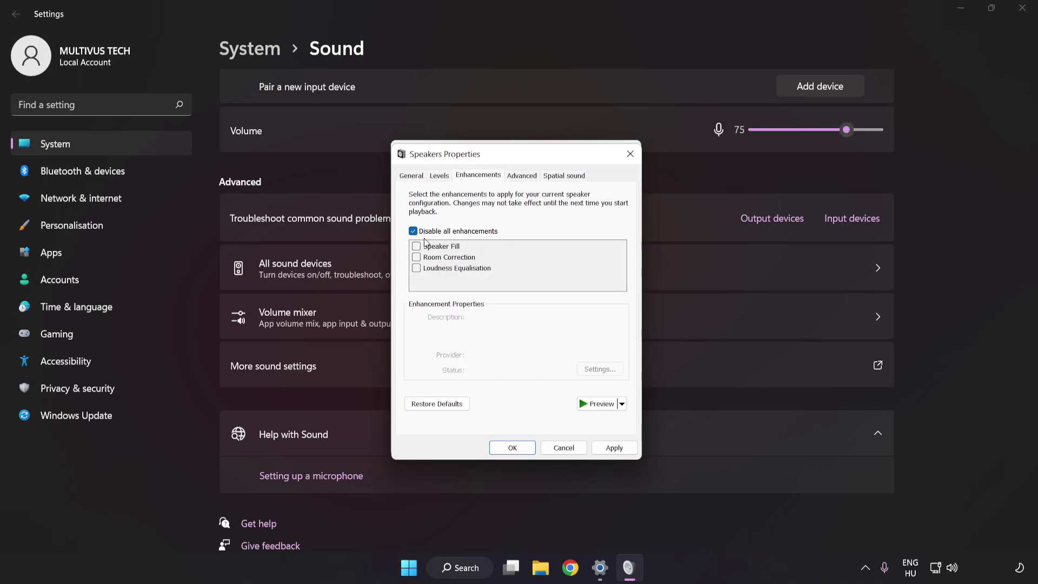
{"action": "left_click", "coordinate": [613, 448]}
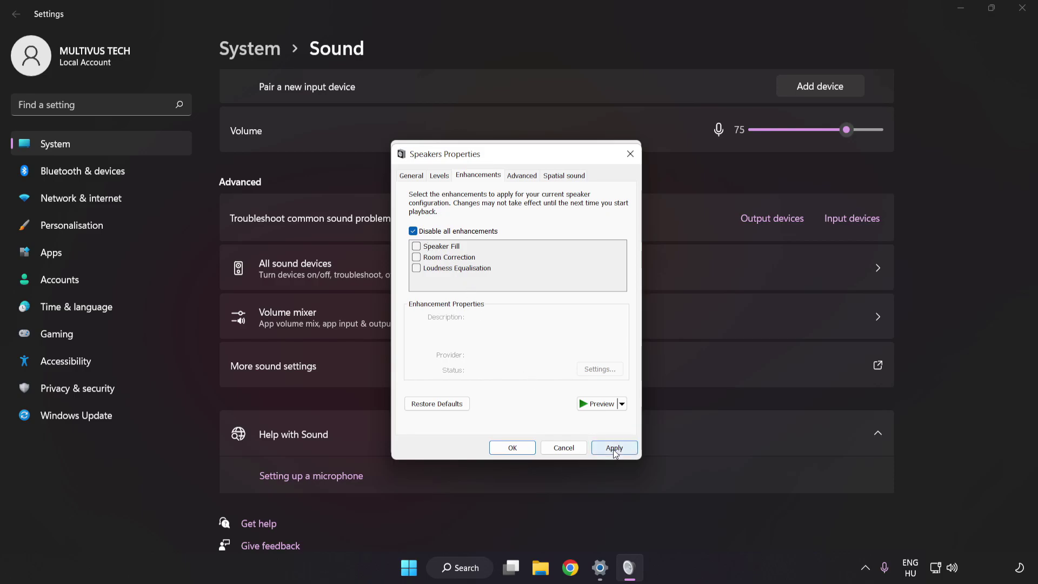
Keep the 16 bit, 48000 Hz (DVD Quality) format and confirm both sound dialogs.
{"action": "left_click", "coordinate": [518, 179]}
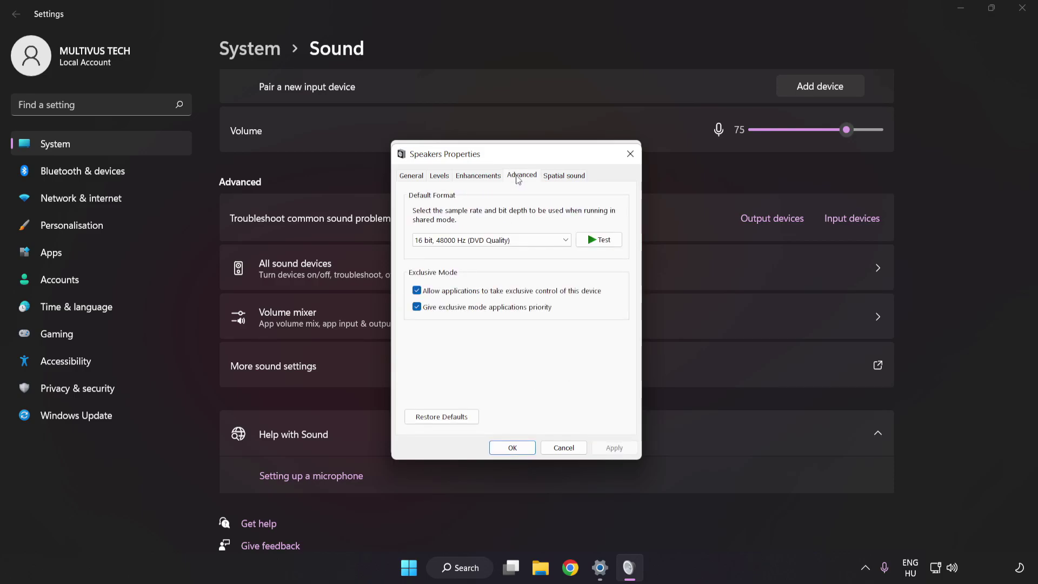
{"action": "left_click", "coordinate": [520, 242]}
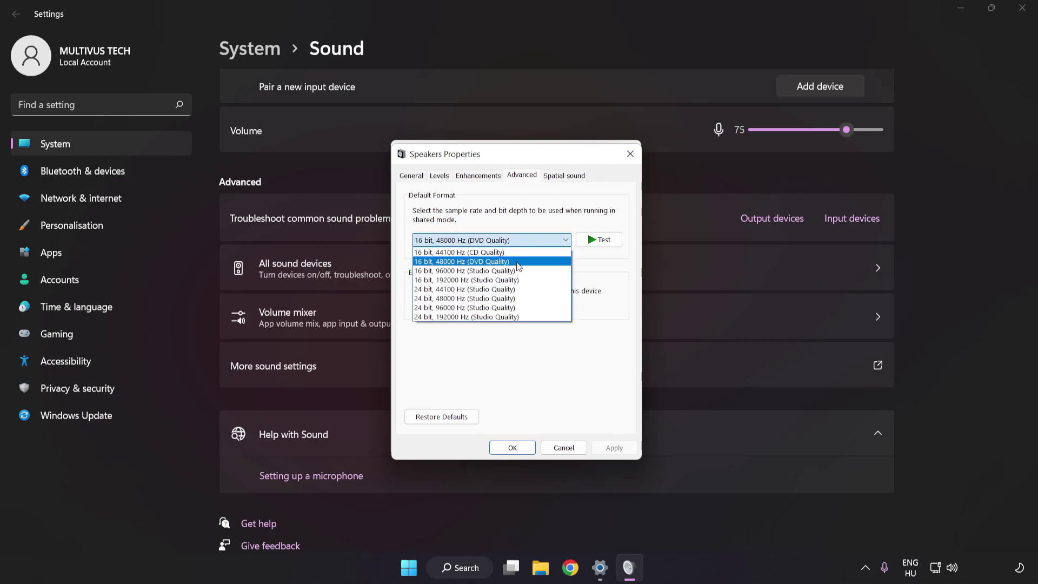
{"action": "left_click", "coordinate": [519, 262]}
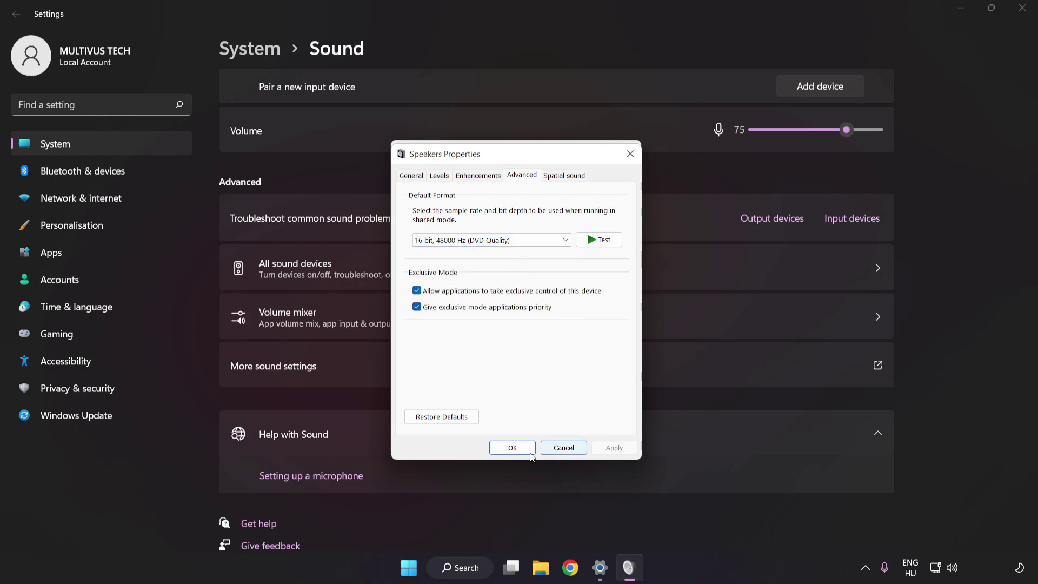
{"action": "left_click", "coordinate": [512, 449]}
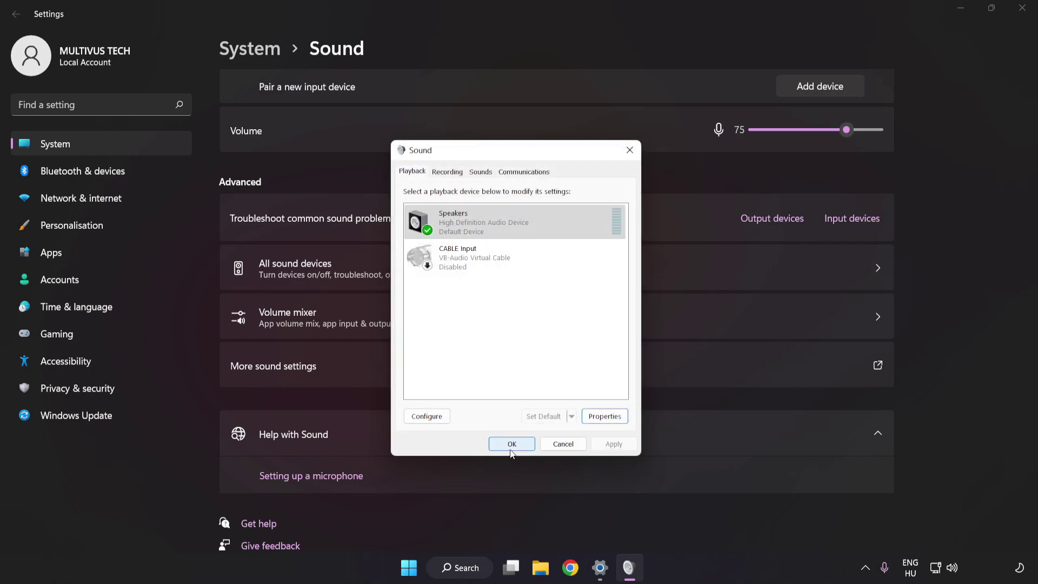
{"action": "left_click", "coordinate": [511, 444]}
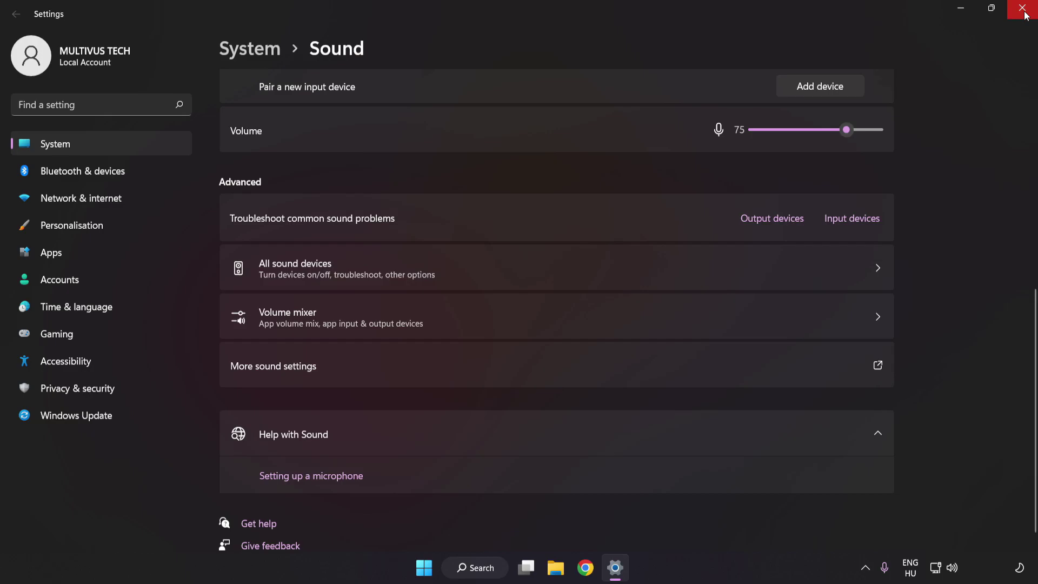
Close Settings and show the Start menu's power options.
{"action": "left_click", "coordinate": [1023, 9]}
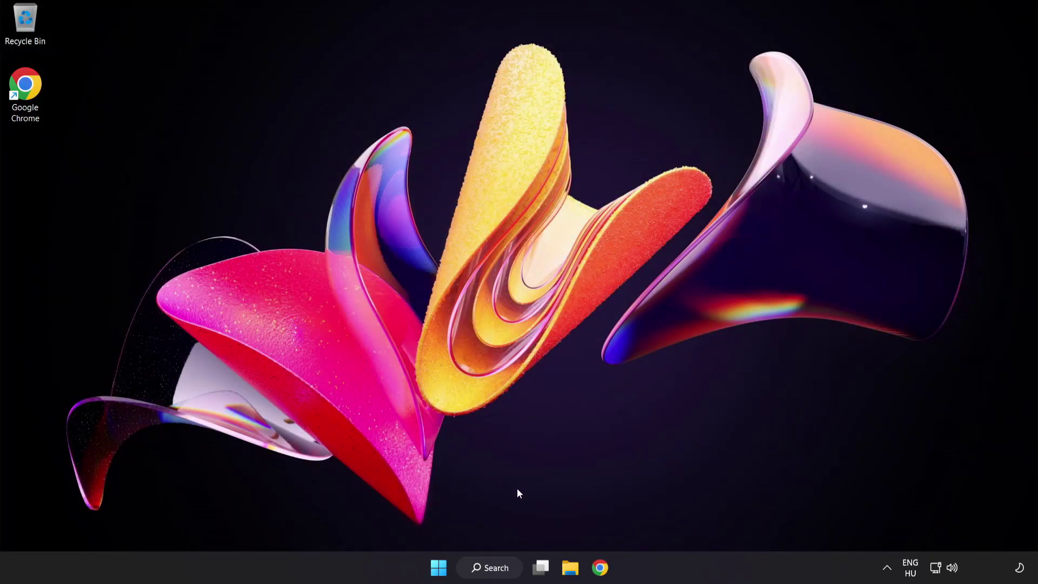
{"action": "left_click", "coordinate": [438, 570]}
{"action": "left_click", "coordinate": [687, 521]}
Search 'device manager', open it, and expand Sound, video and game controllers to select High Definition Audio Device.
{"action": "left_click", "coordinate": [496, 571]}
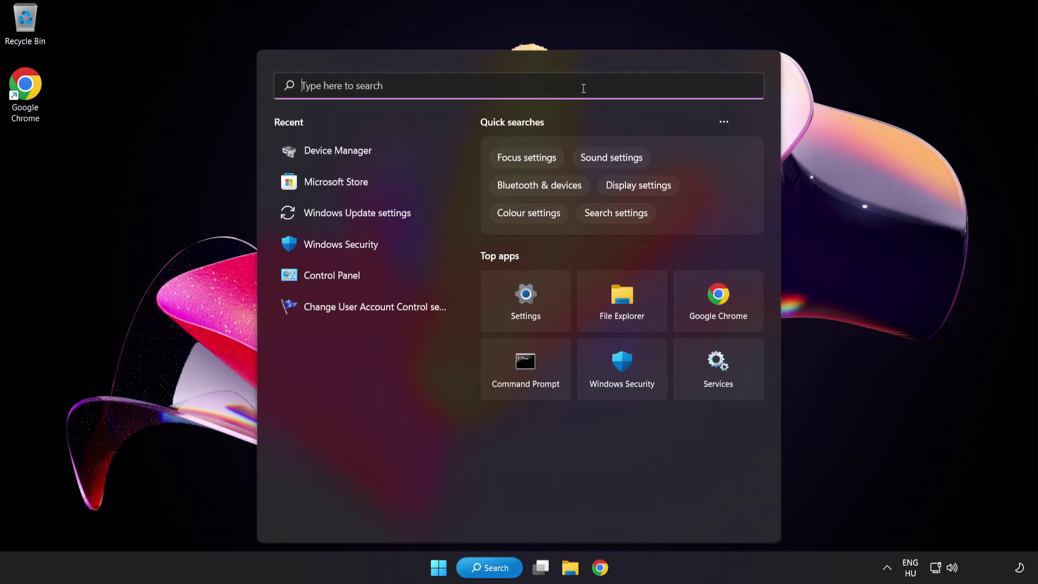
{"action": "type", "text": "device mana"}
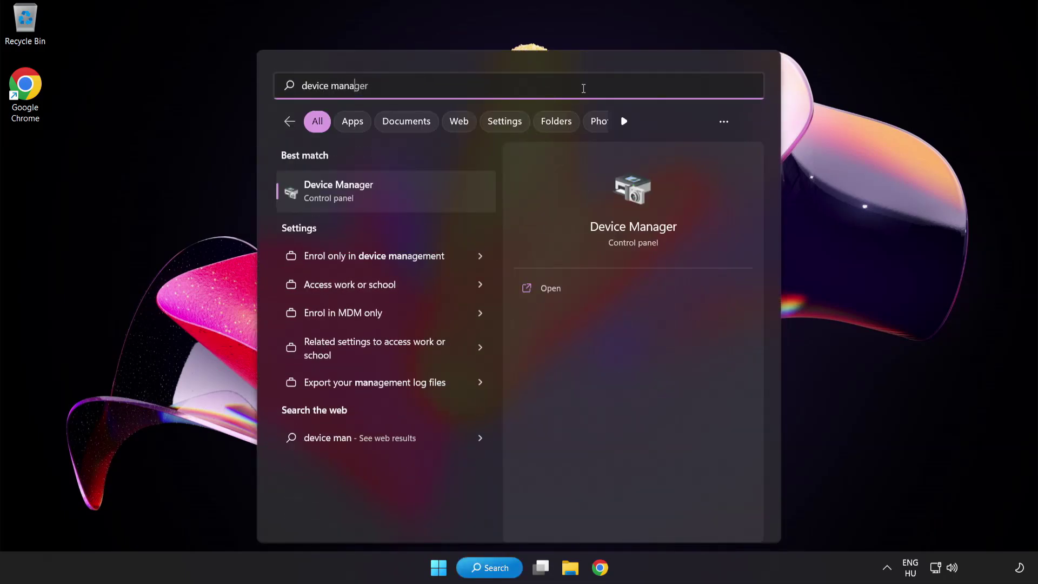
{"action": "type", "text": "ger"}
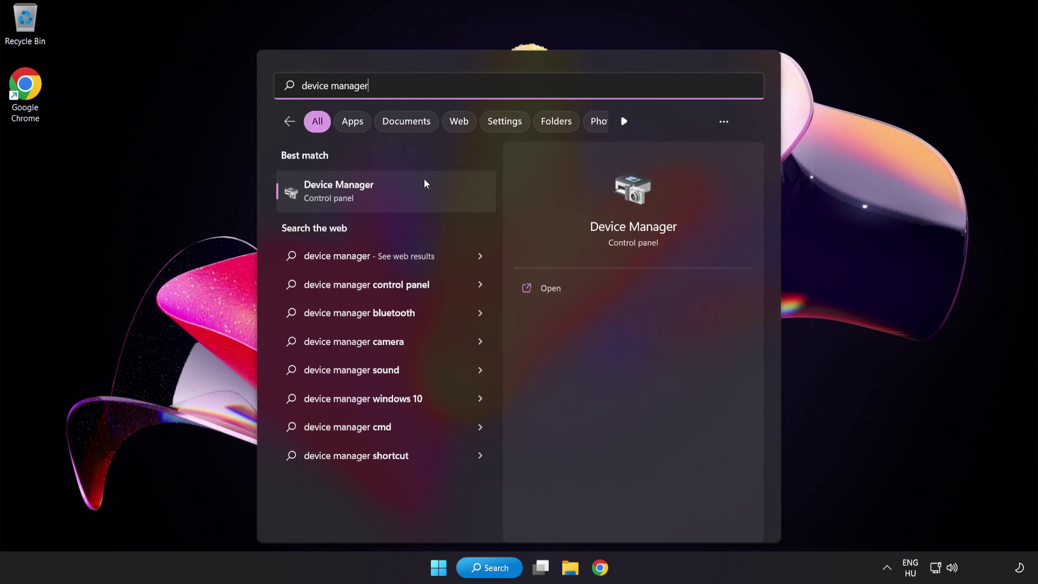
{"action": "left_click", "coordinate": [403, 193]}
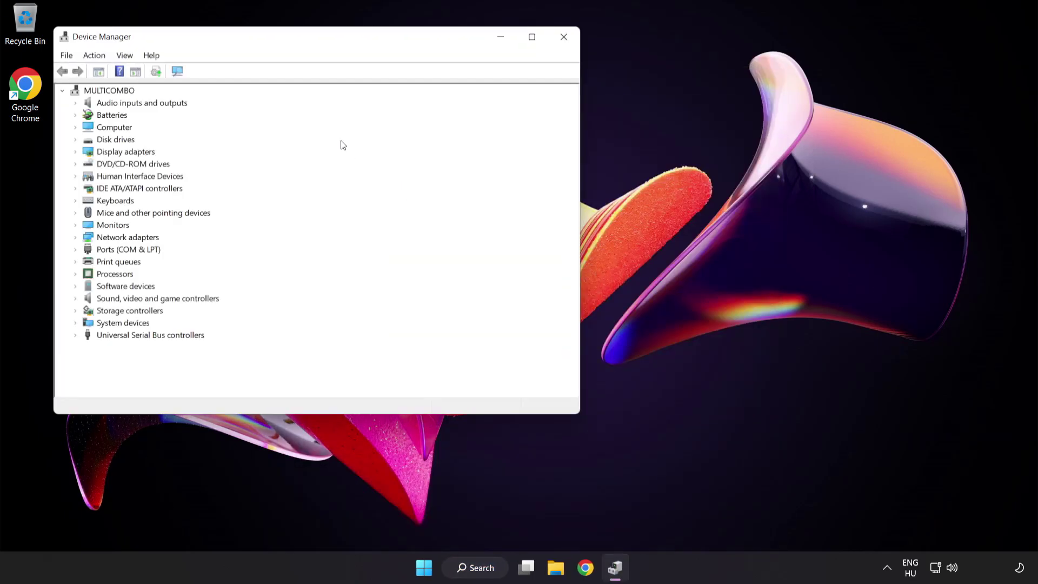
{"action": "left_click_drag", "start_coordinate": [304, 44], "coordinate": [495, 112]}
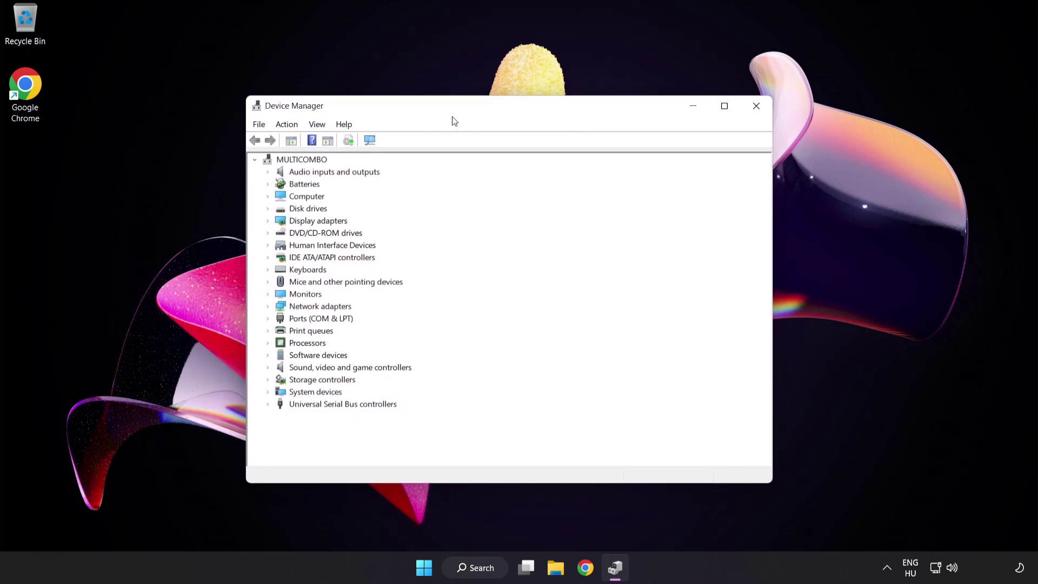
{"action": "left_click", "coordinate": [282, 369]}
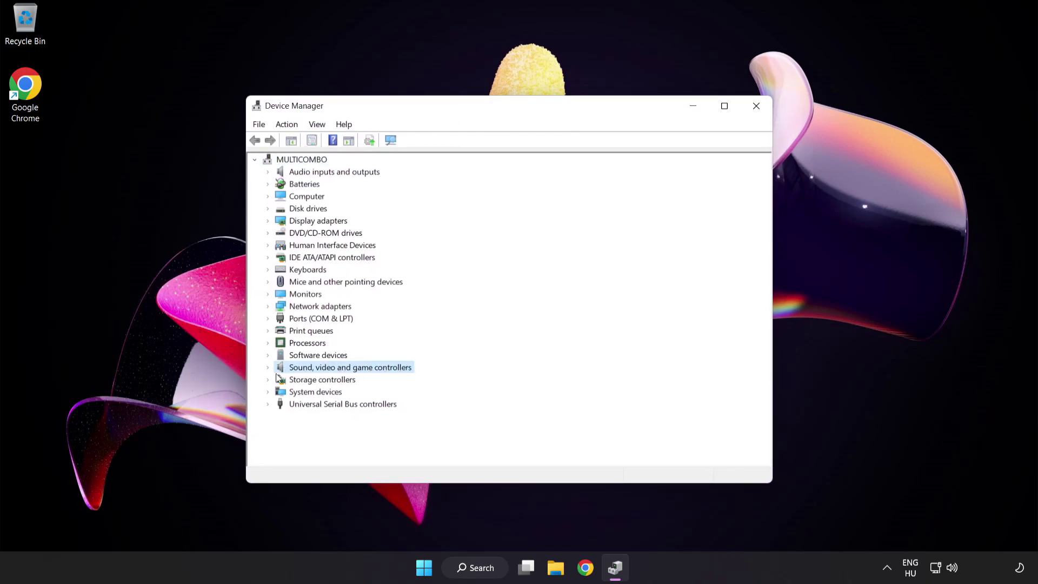
{"action": "left_click", "coordinate": [267, 368]}
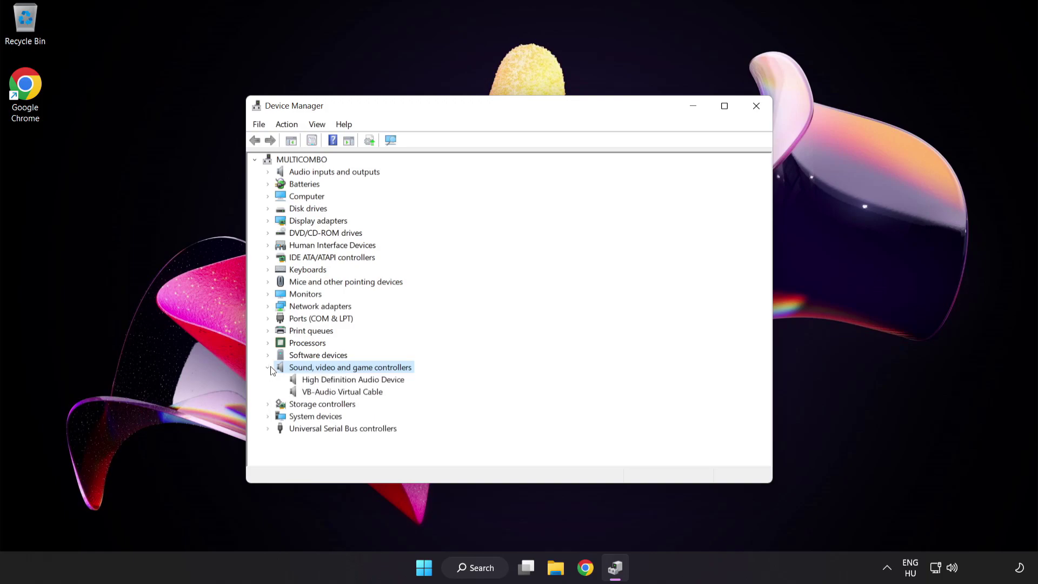
{"action": "left_click", "coordinate": [312, 379]}
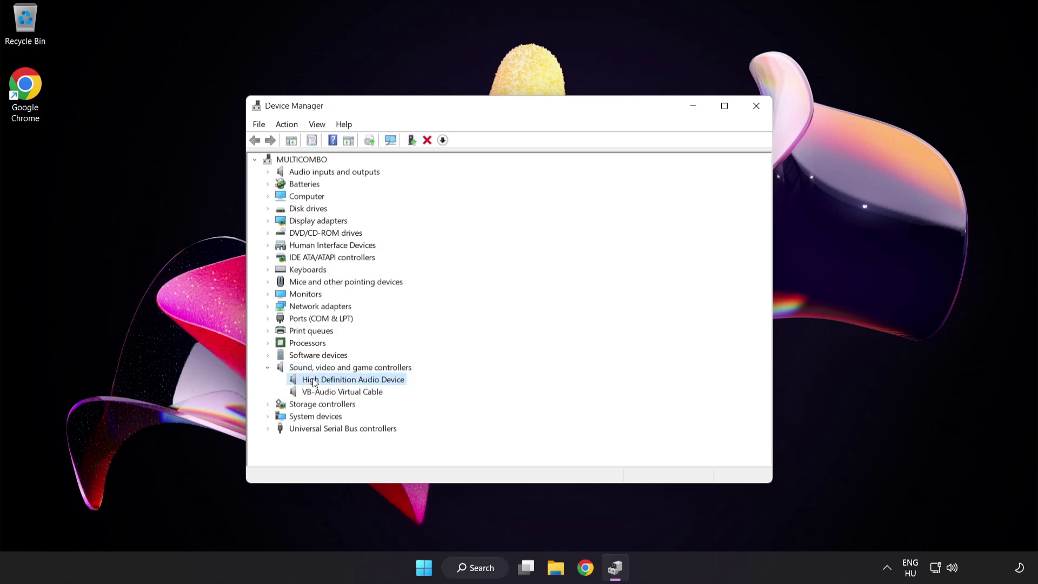
Reinstall the High Definition Audio Device driver from the computer's compatible list, accepting the warning.
{"action": "right_click", "coordinate": [360, 381]}
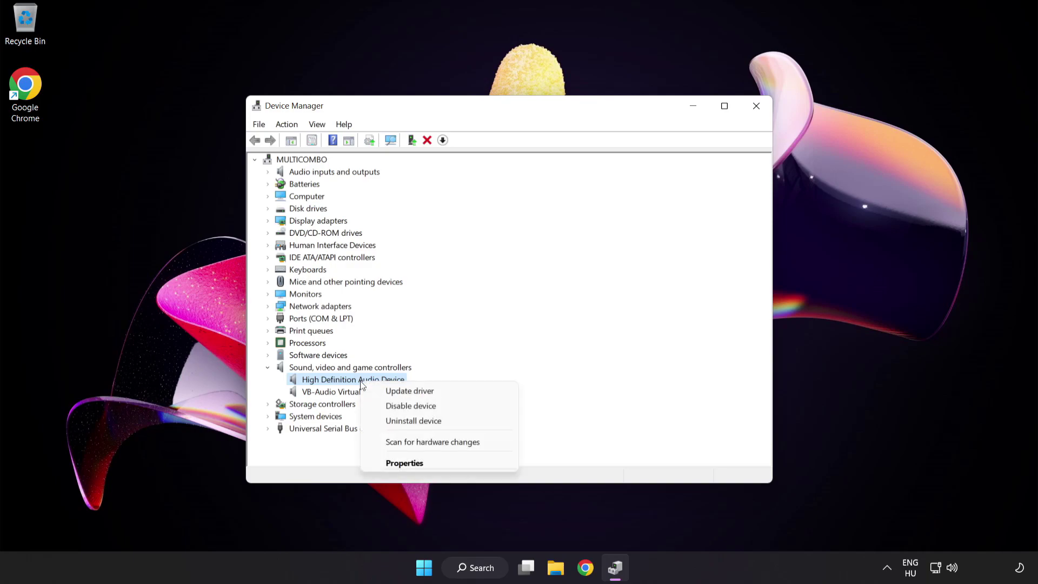
{"action": "left_click", "coordinate": [443, 397]}
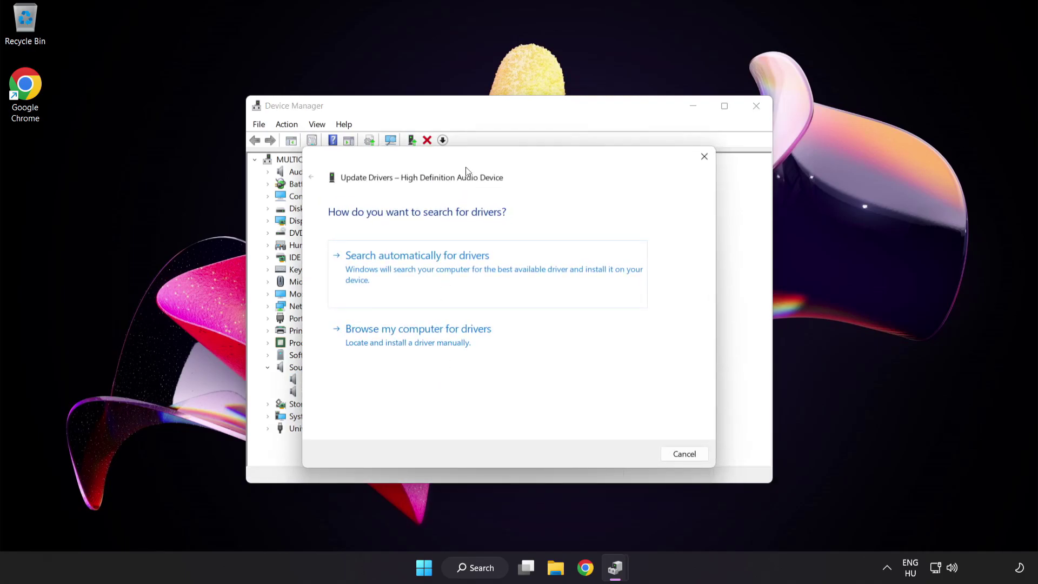
{"action": "left_click_drag", "start_coordinate": [469, 165], "coordinate": [491, 148]}
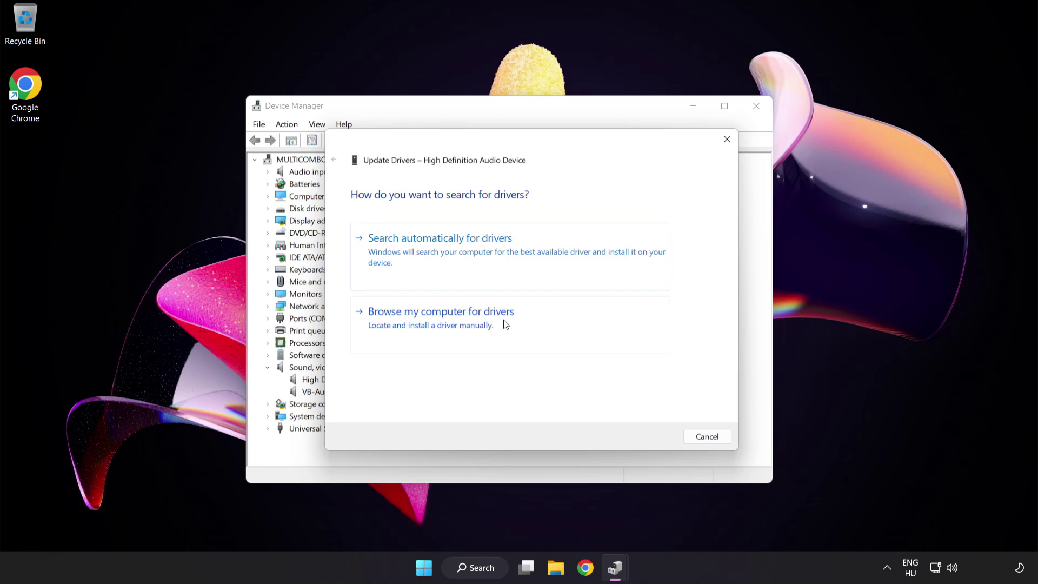
{"action": "left_click", "coordinate": [468, 328]}
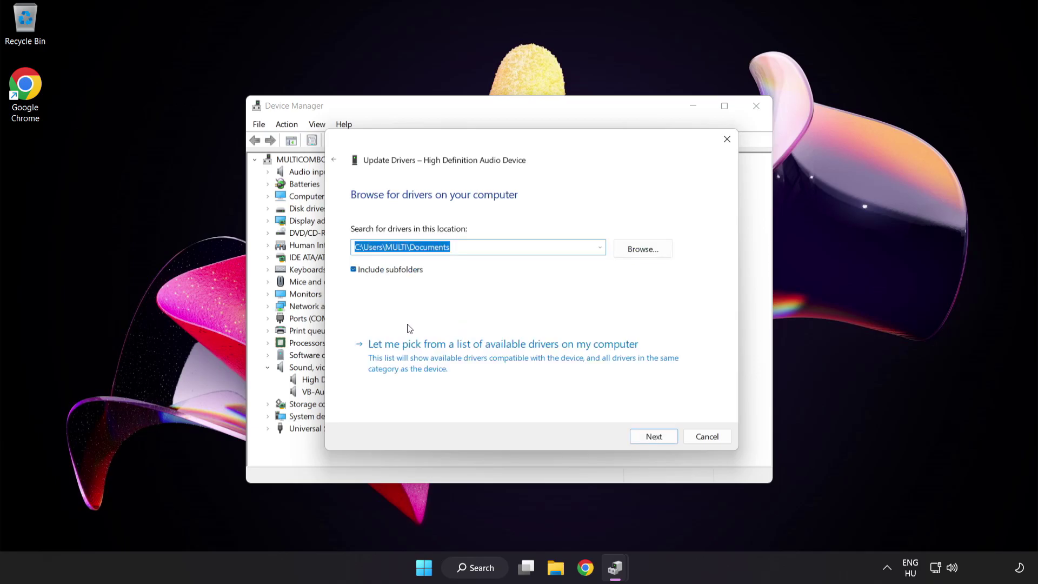
{"action": "left_click", "coordinate": [457, 366]}
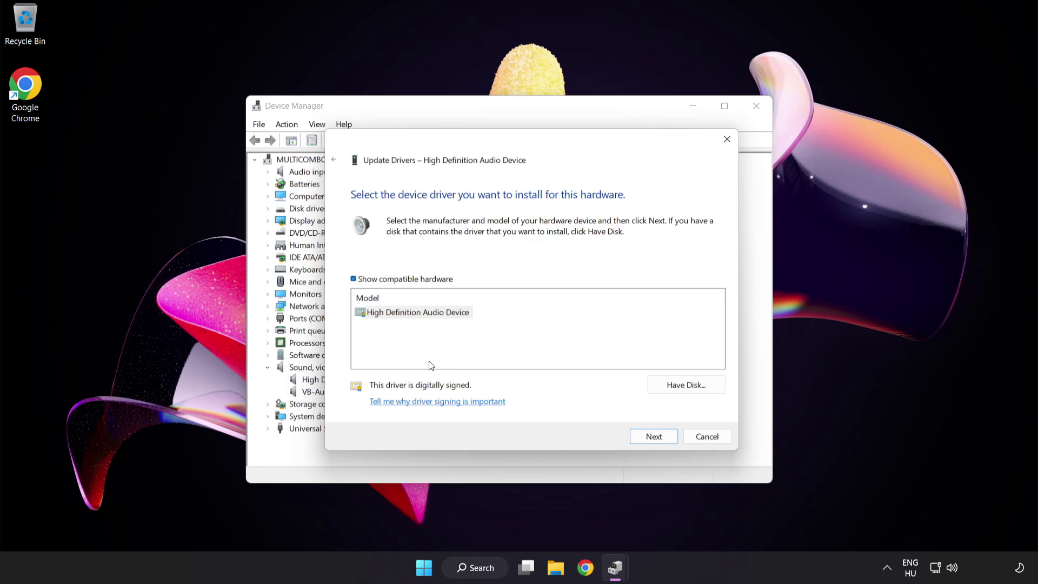
{"action": "left_click", "coordinate": [380, 314]}
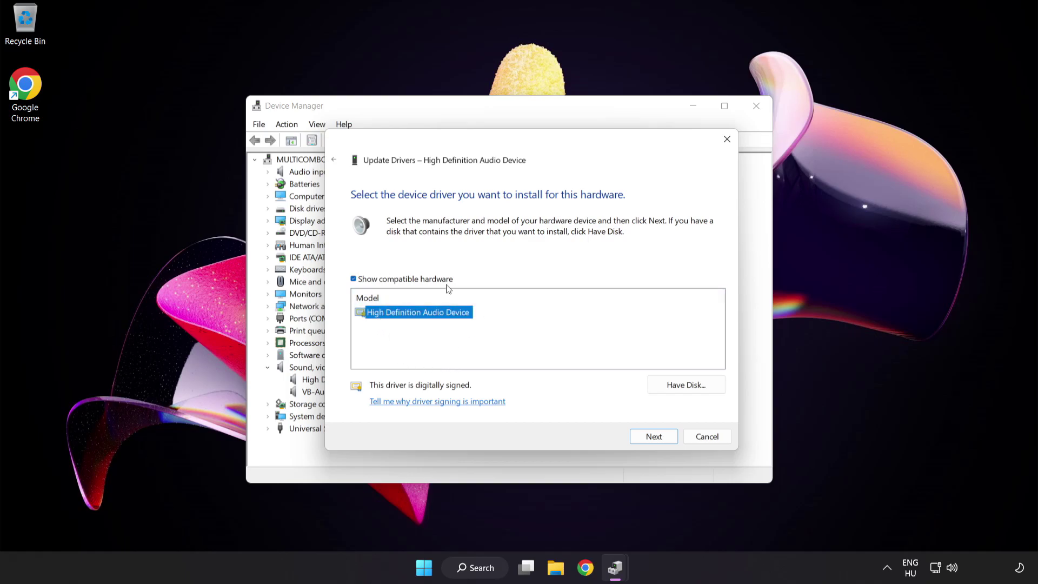
{"action": "left_click", "coordinate": [661, 440]}
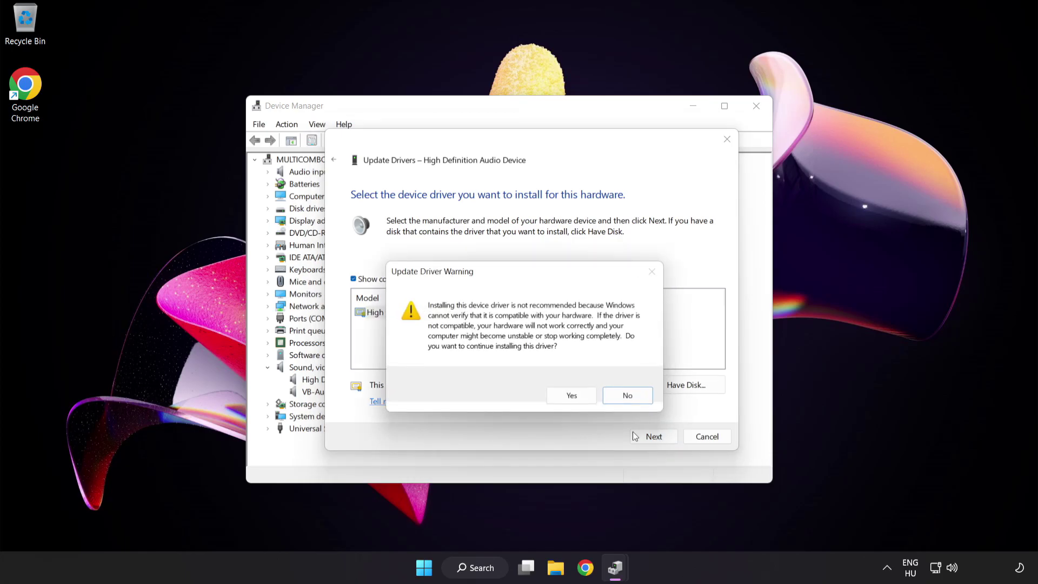
{"action": "left_click", "coordinate": [572, 397]}
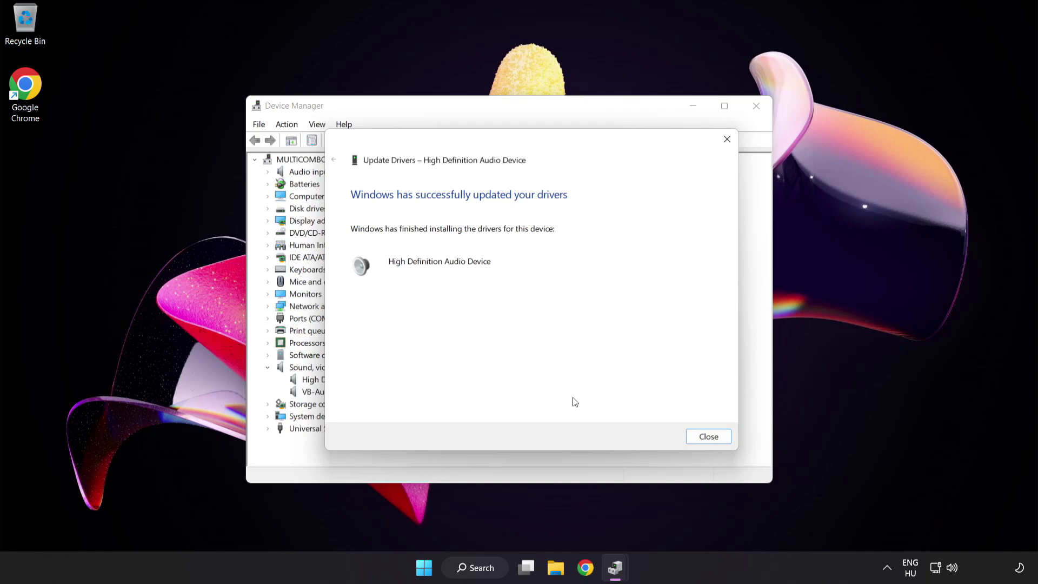
Close the wizard and Device Manager, then launch Troubleshoot sound problems from the volume icon.
{"action": "left_click", "coordinate": [714, 437]}
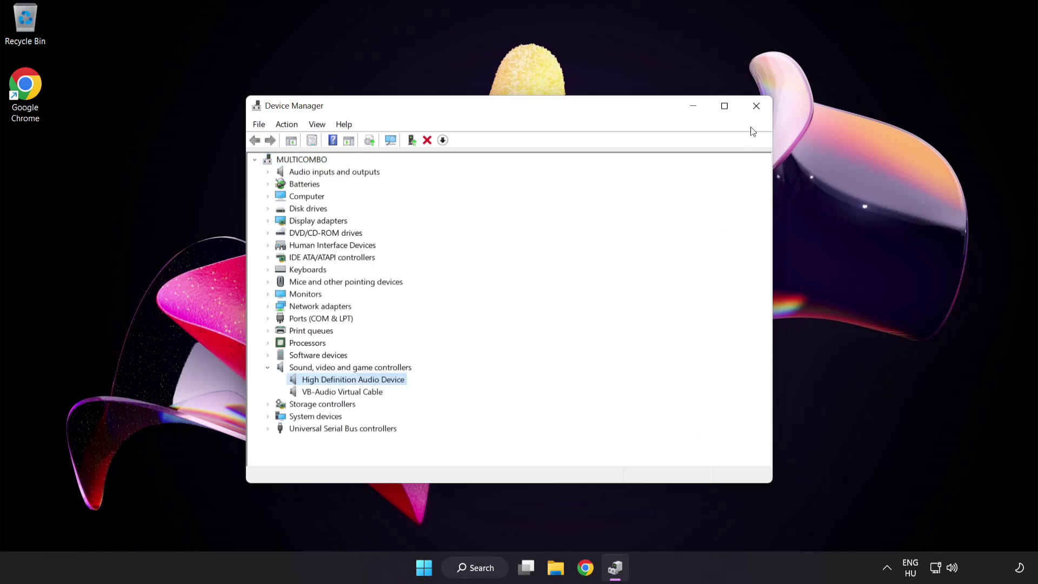
{"action": "left_click", "coordinate": [757, 106]}
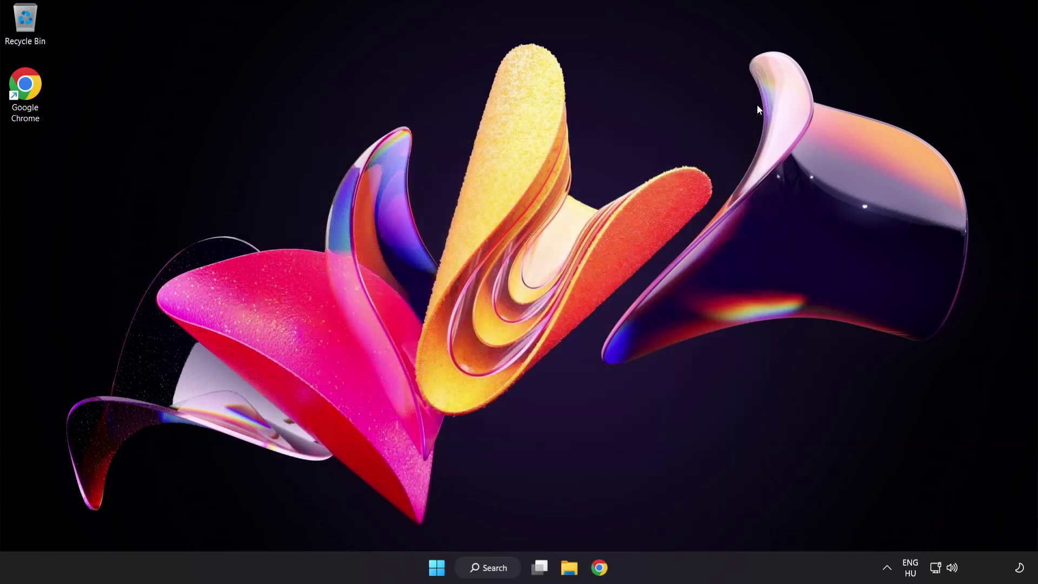
{"action": "left_click", "coordinate": [443, 569]}
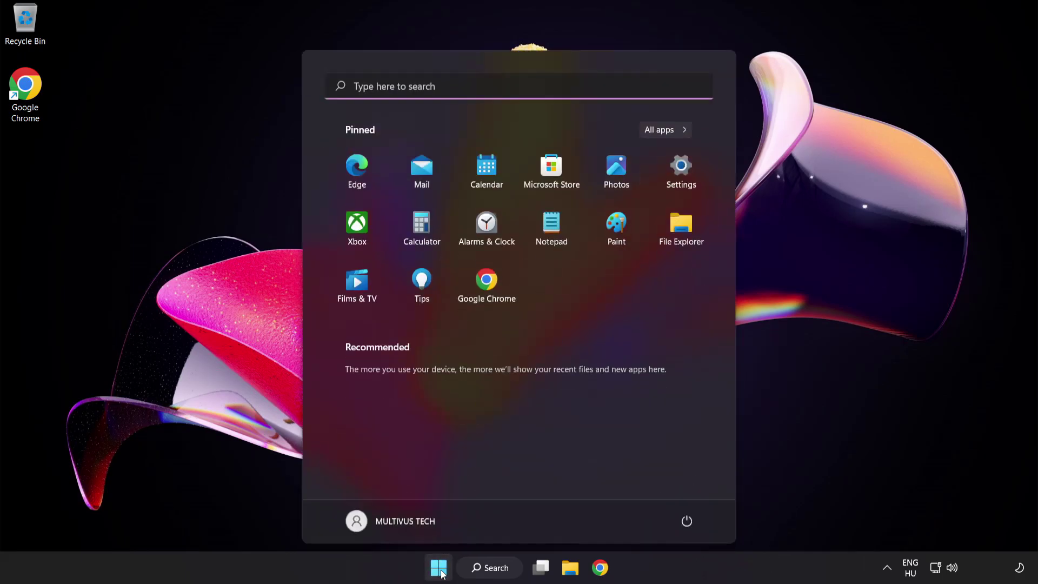
{"action": "left_click", "coordinate": [687, 521]}
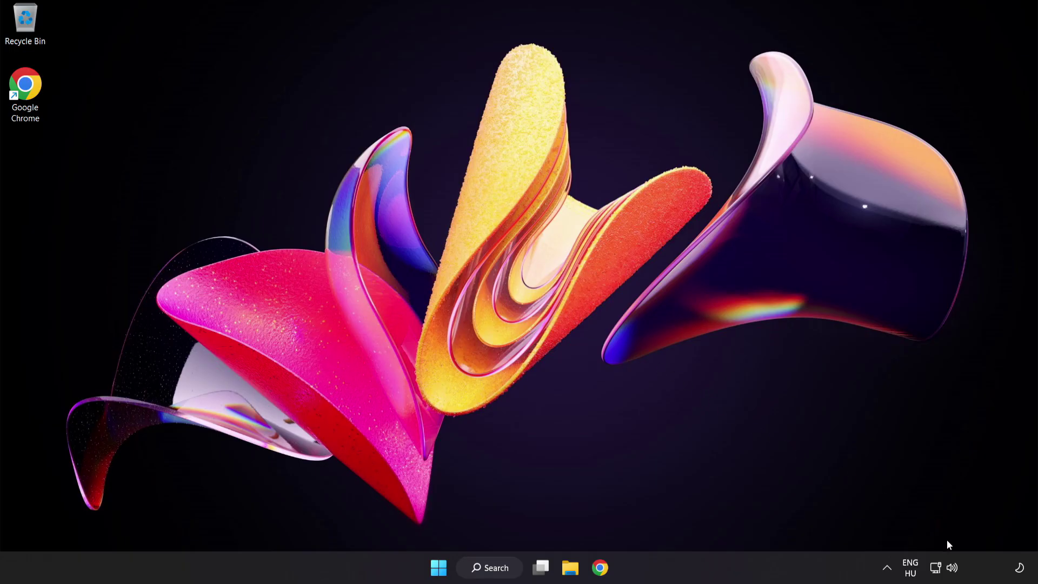
{"action": "right_click", "coordinate": [953, 568]}
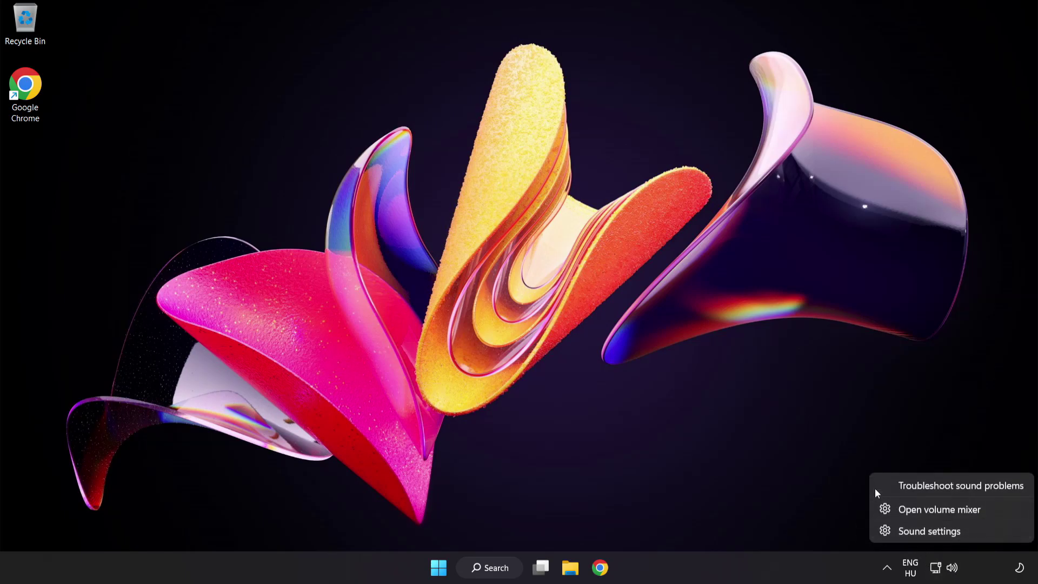
{"action": "left_click", "coordinate": [966, 489]}
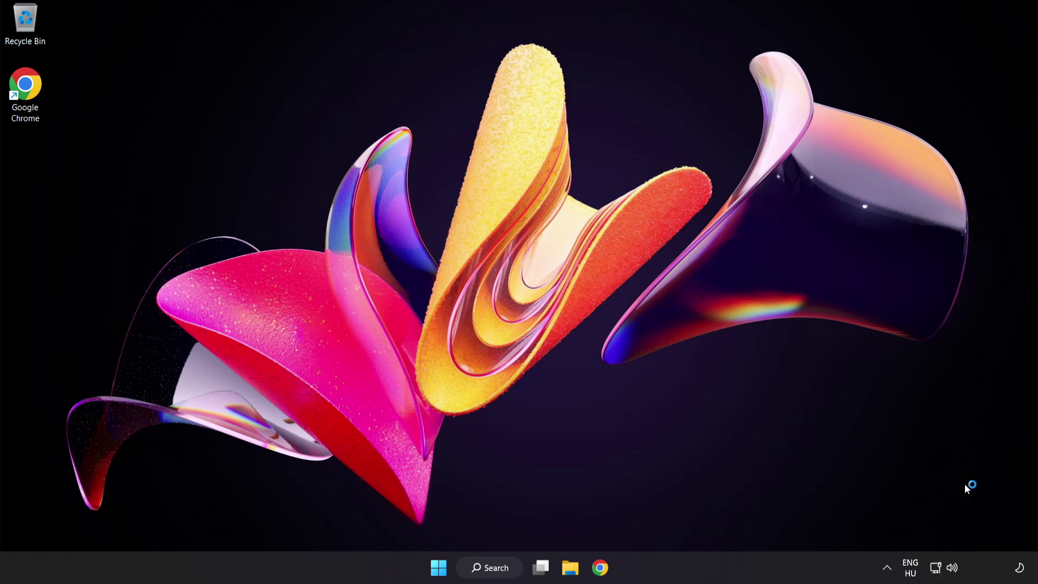